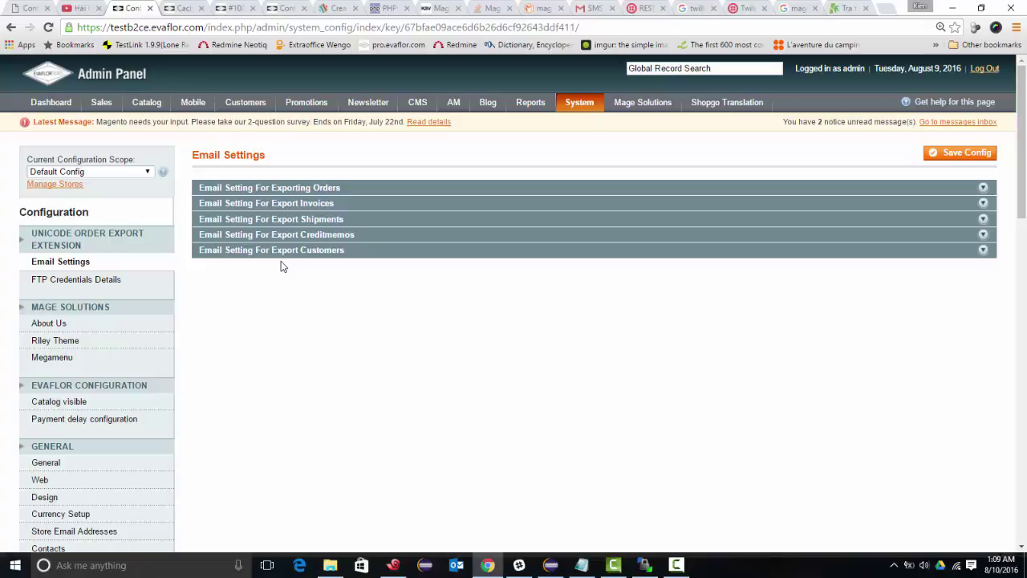
# - Scroll down the Configuration sidebar toward the SERVICES section
pyautogui.scroll(-5, 144, 292)
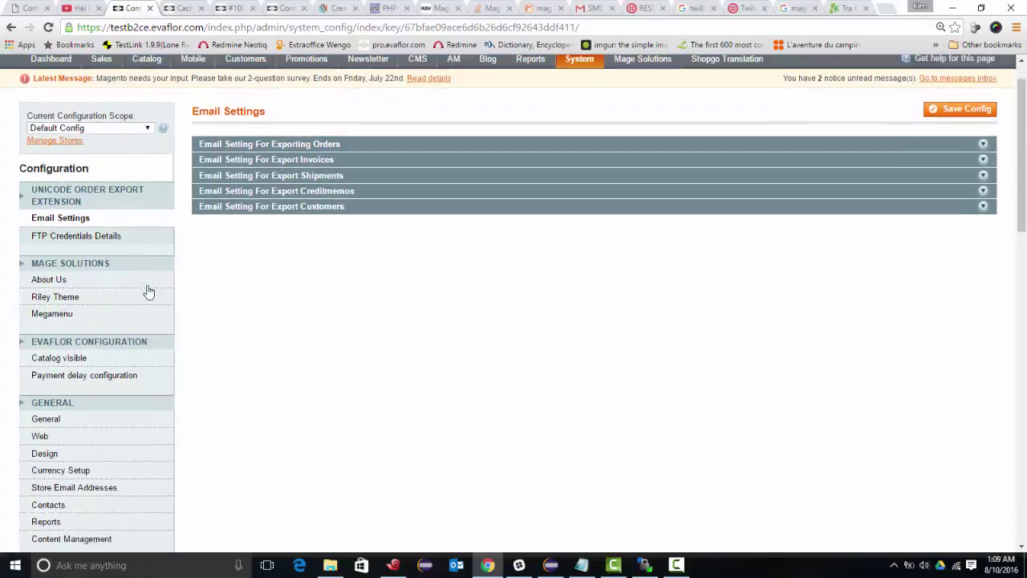
pyautogui.scroll(-6, 144, 296)
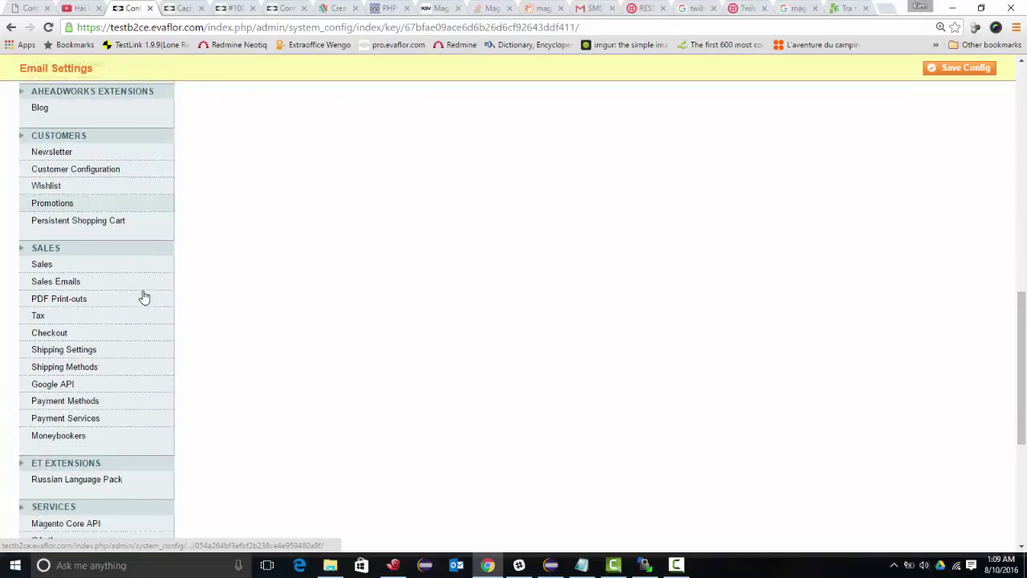
pyautogui.scroll(-1, 144, 296)
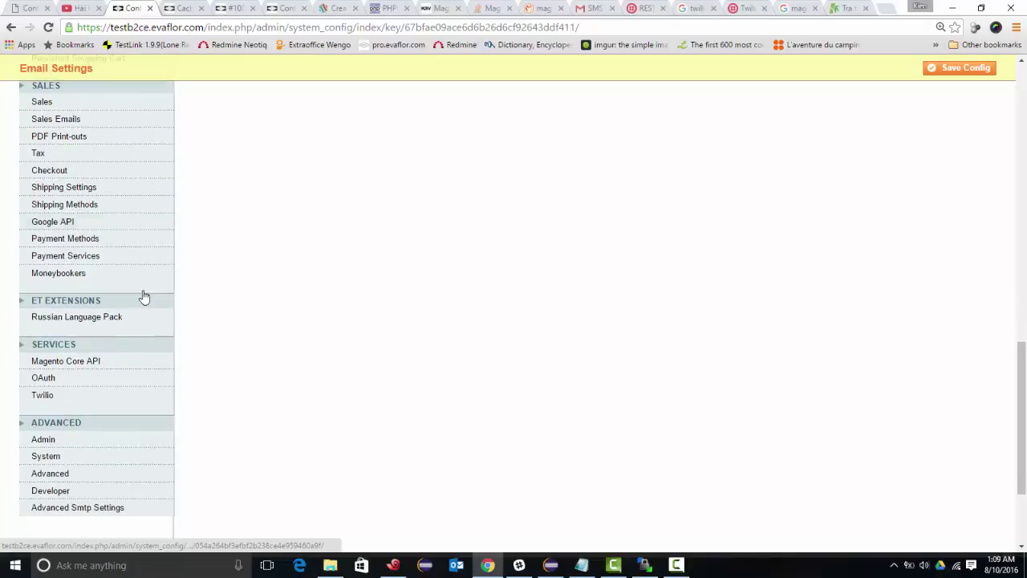
# - Open the Twilio configuration section and keep Enabled set to Yes
pyautogui.click(56, 400)
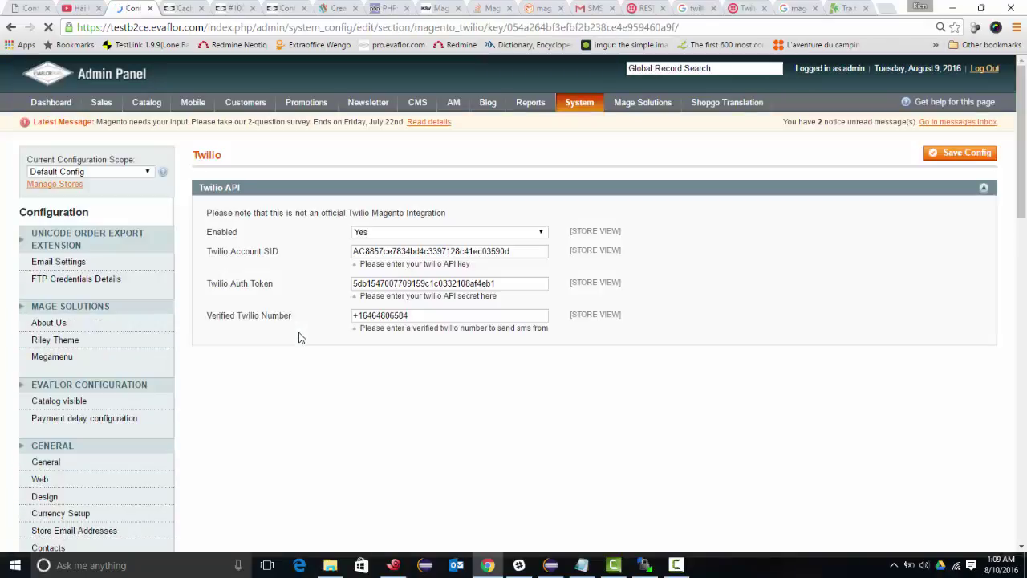
pyautogui.click(369, 233)
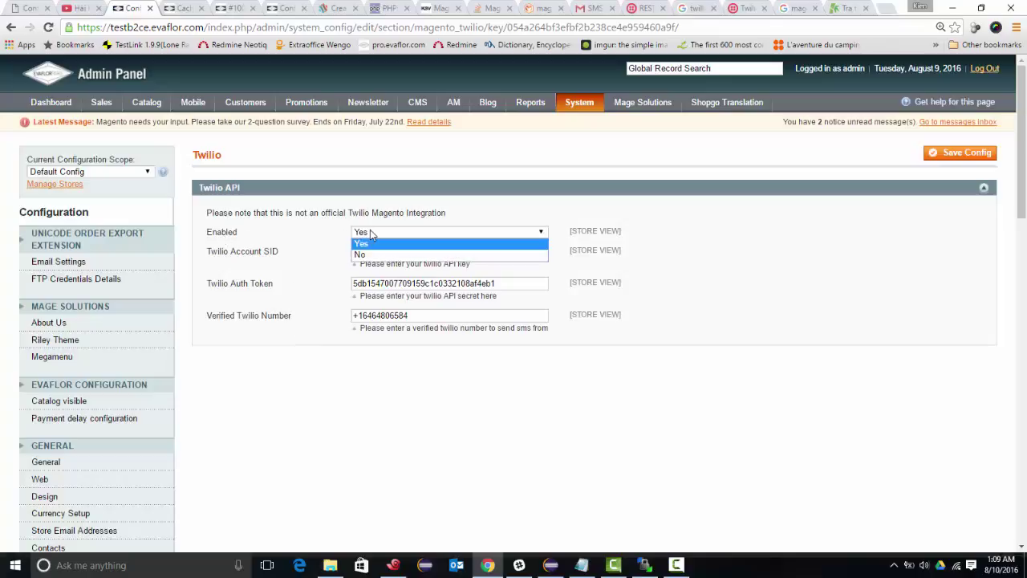
pyautogui.click(361, 242)
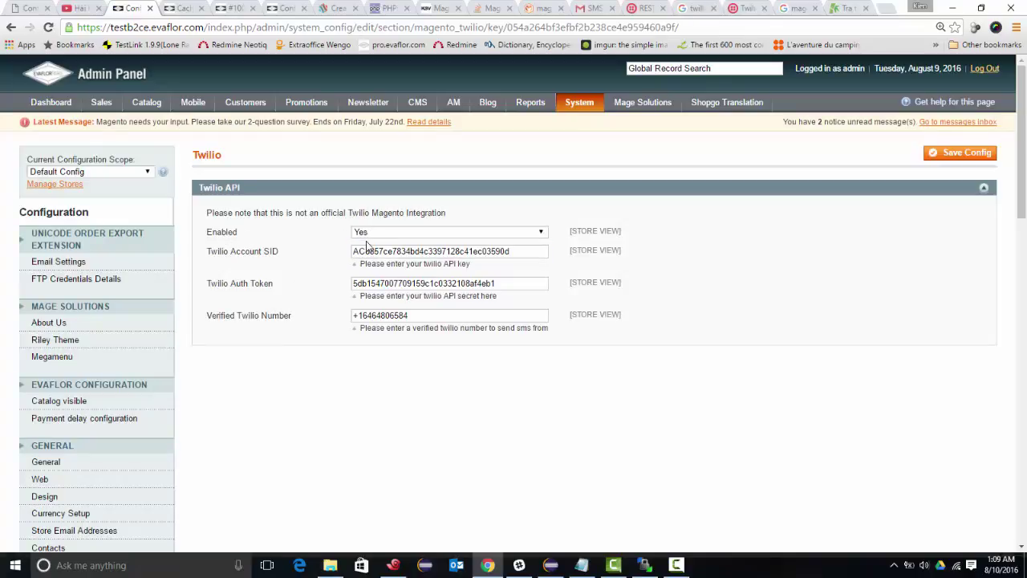
# - Review the Account SID, Auth Token and Verified Twilio Number values, then save the config
pyautogui.doubleClick(370, 252)
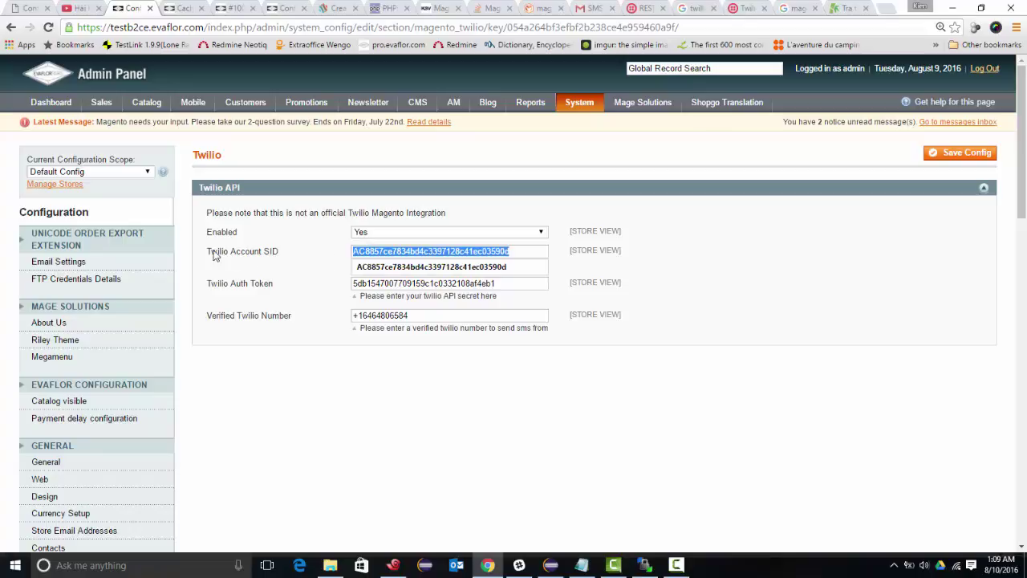
pyautogui.moveTo(210, 251); pyautogui.dragTo(279, 255)
pyautogui.doubleClick(380, 253)
pyautogui.click(287, 254)
pyautogui.tripleClick(220, 287)
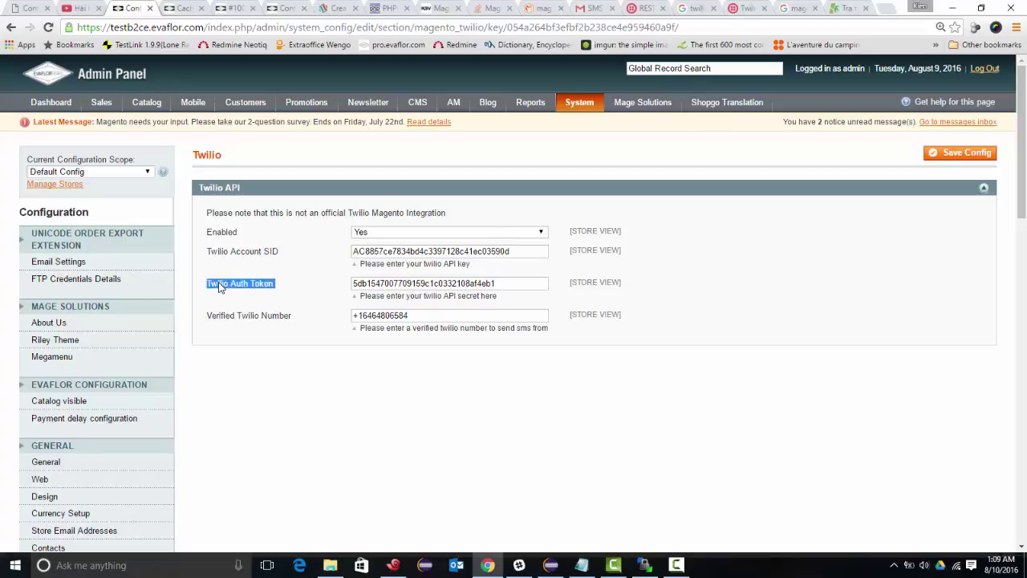
pyautogui.doubleClick(393, 283)
pyautogui.click(318, 282)
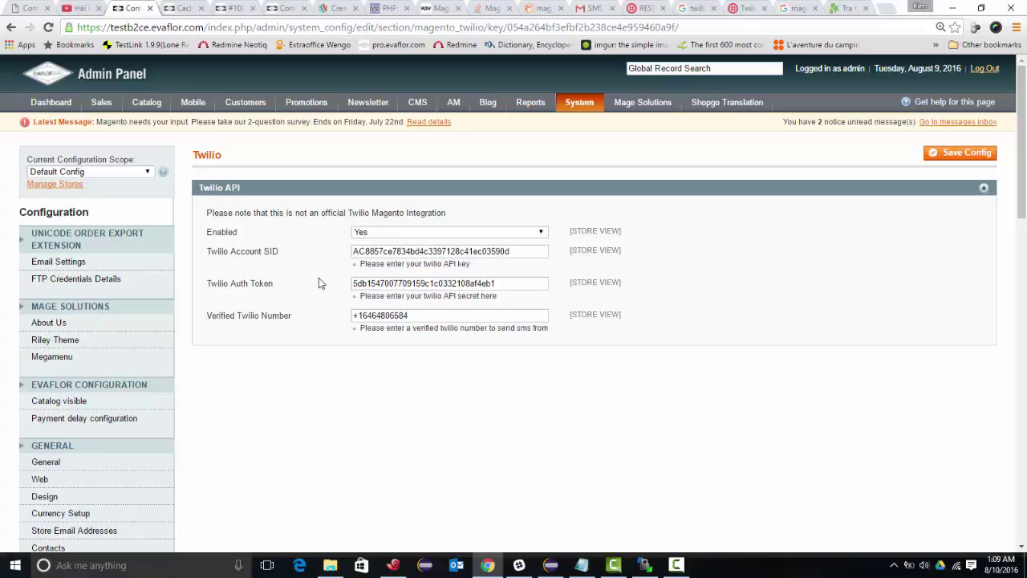
pyautogui.tripleClick(238, 317)
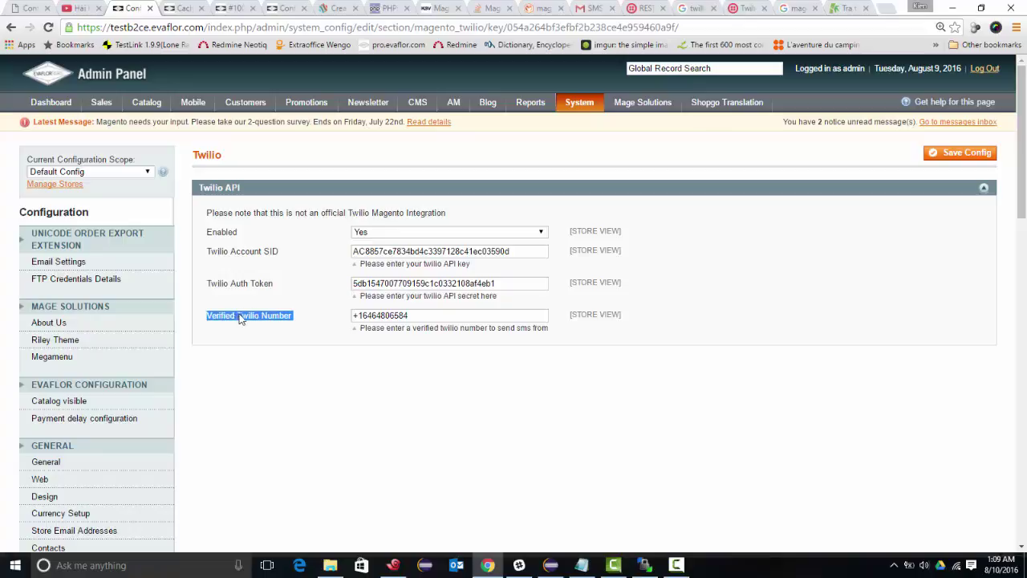
pyautogui.doubleClick(388, 315)
pyautogui.click(306, 291)
pyautogui.click(950, 161)
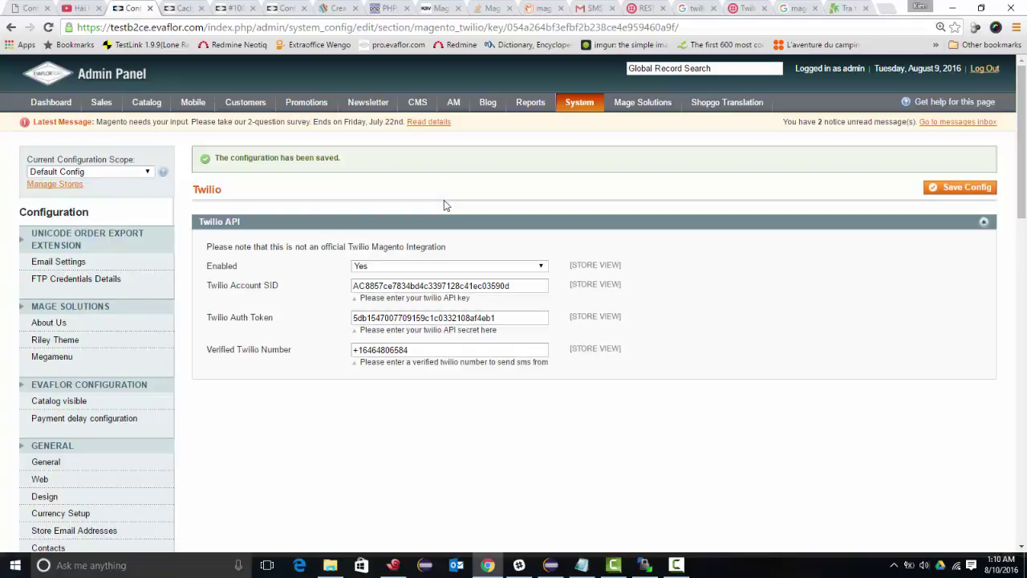
# - Open Sales > Orders and scroll through the orders grid
pyautogui.moveTo(101, 102)
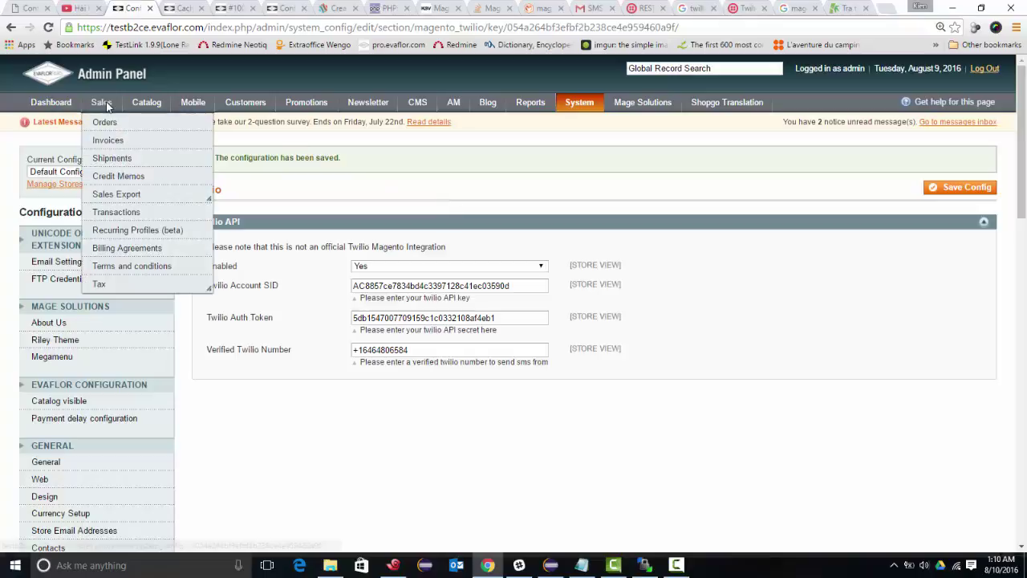
pyautogui.click(112, 128)
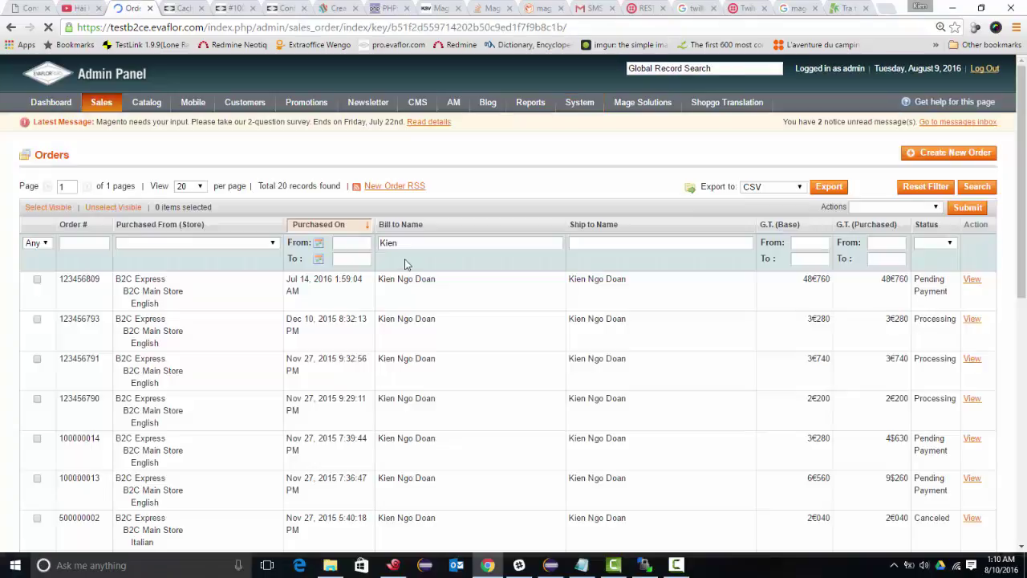
pyautogui.scroll(-4, 526, 314)
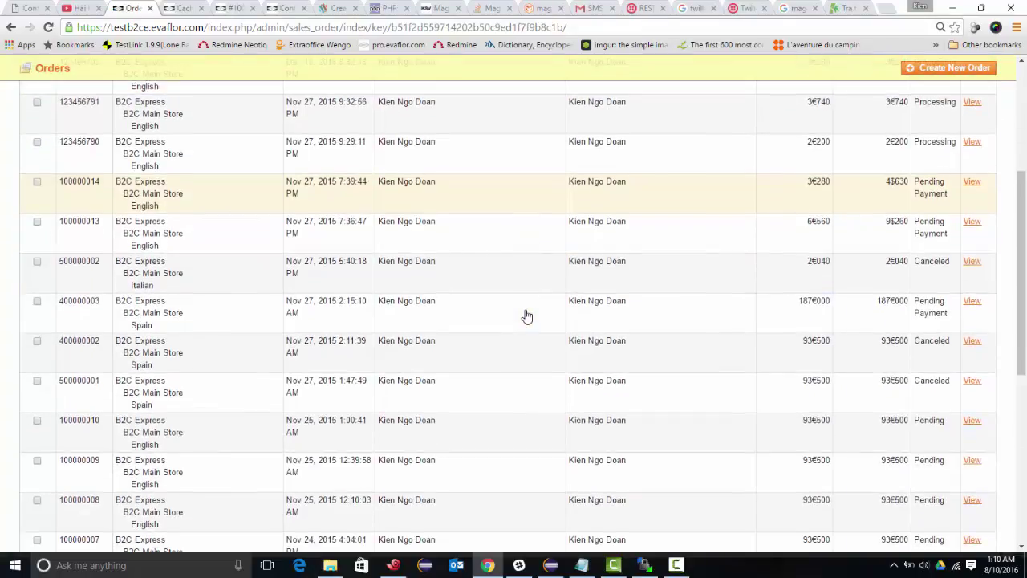
pyautogui.scroll(-2, 525, 315)
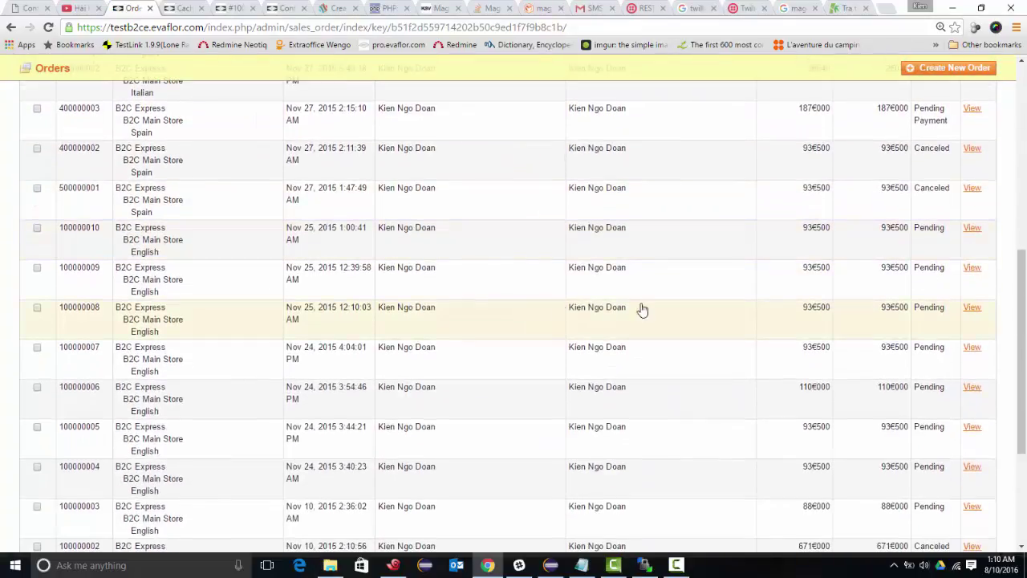
# - View order 100000010 and highlight its Billing Address and Shipping Address headings
pyautogui.click(971, 233)
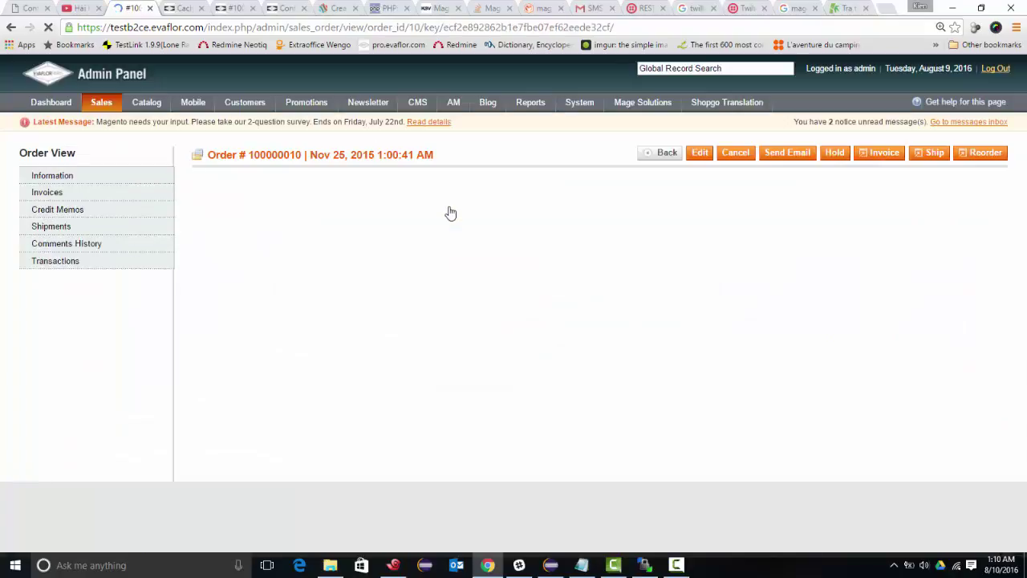
pyautogui.scroll(-3, 438, 216)
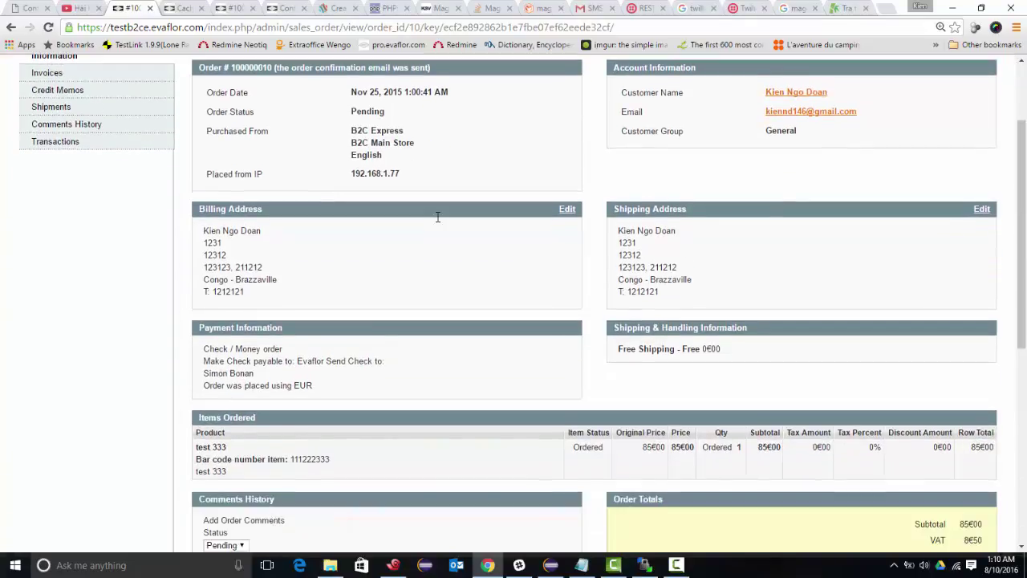
pyautogui.scroll(-1, 438, 223)
pyautogui.scroll(1, 437, 223)
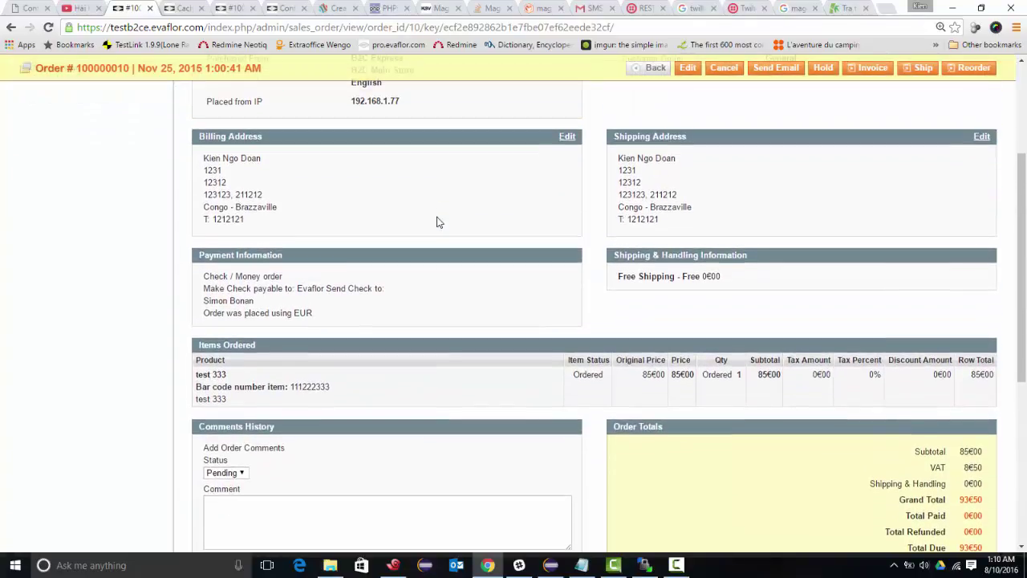
pyautogui.moveTo(200, 137); pyautogui.dragTo(259, 137)
pyautogui.tripleClick(619, 136)
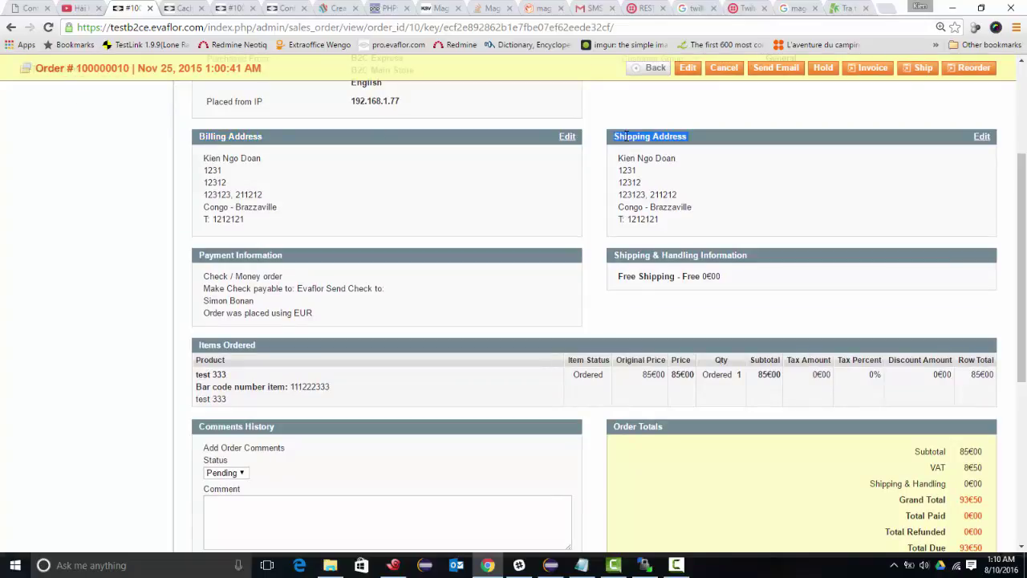
# - Launch Notepad from the Run prompt and move it beside the order addresses
pyautogui.press('super+r')
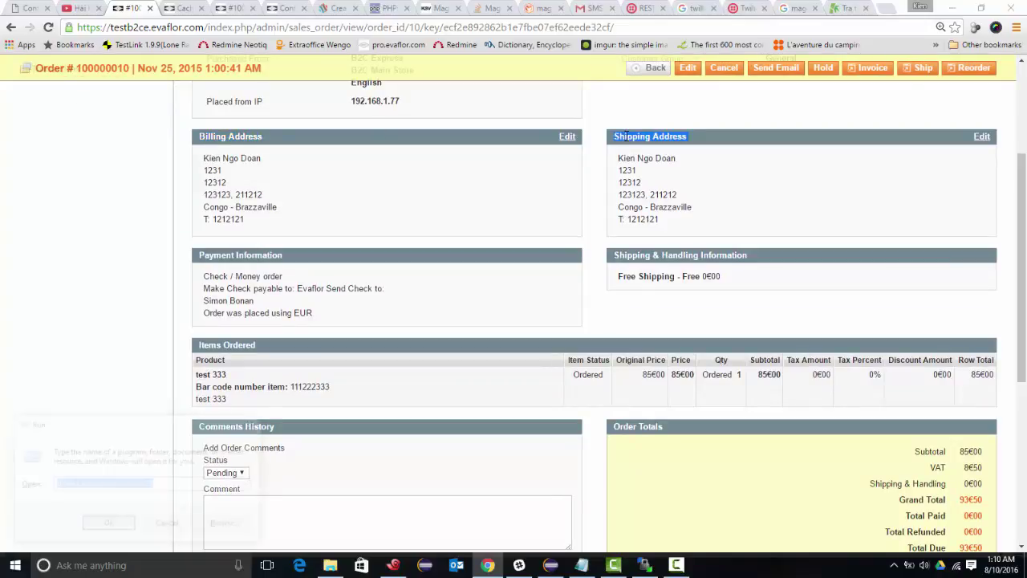
pyautogui.write('notepad')
pyautogui.press('Return')
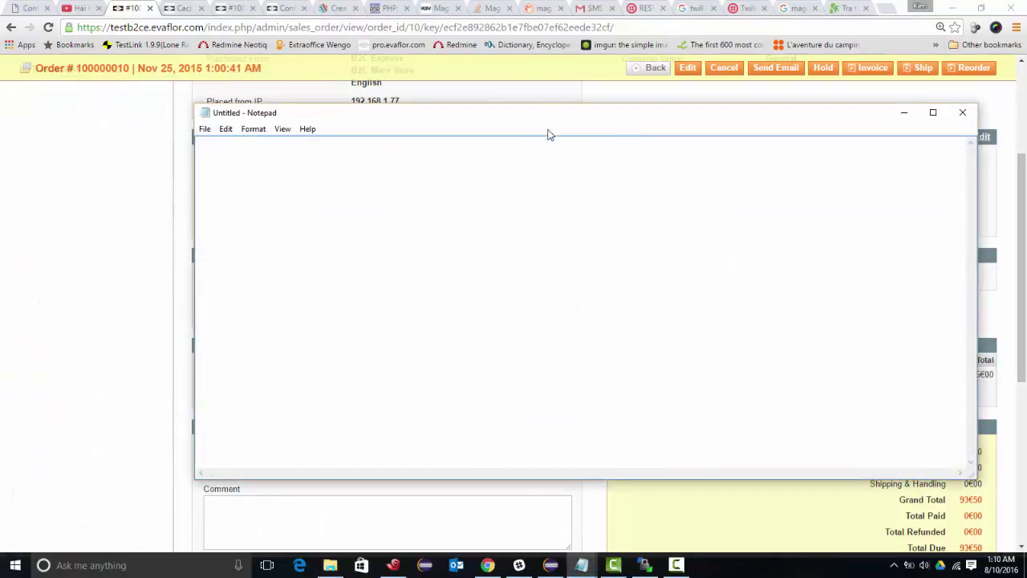
pyautogui.moveTo(548, 135); pyautogui.dragTo(763, 133)
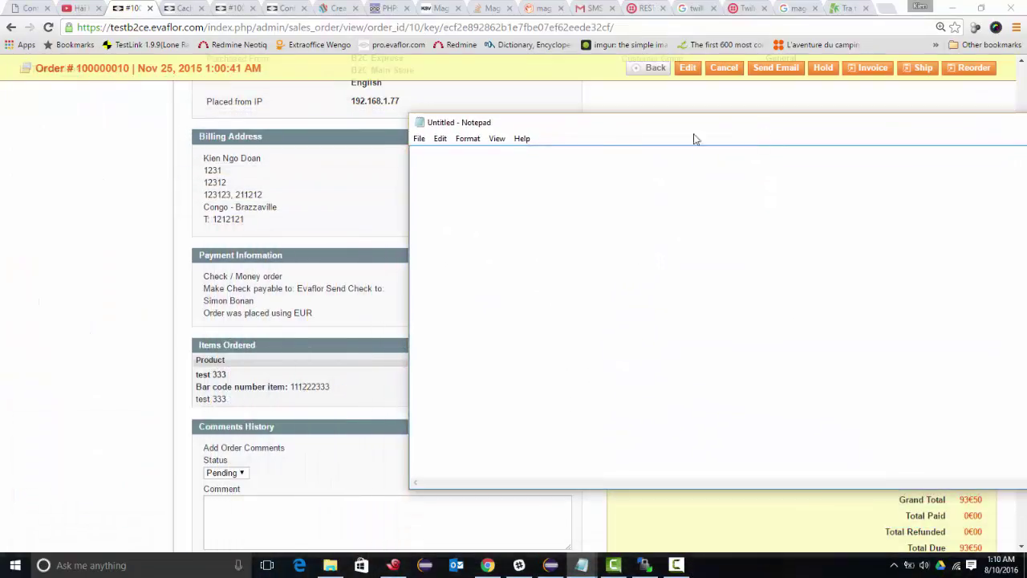
# - Set the Notepad font to Times New Roman, Regular, size 36
pyautogui.click(497, 138)
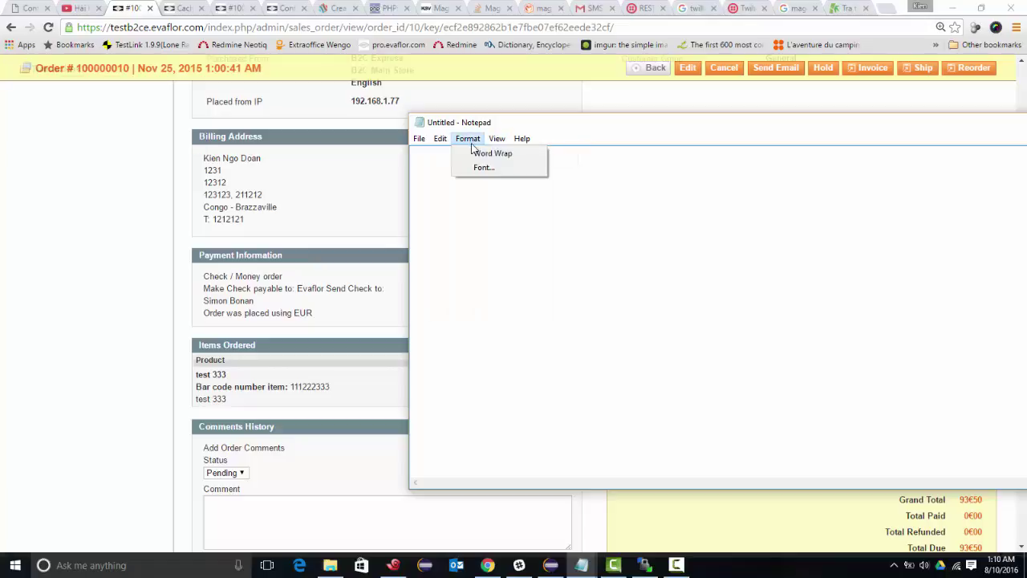
pyautogui.click(478, 168)
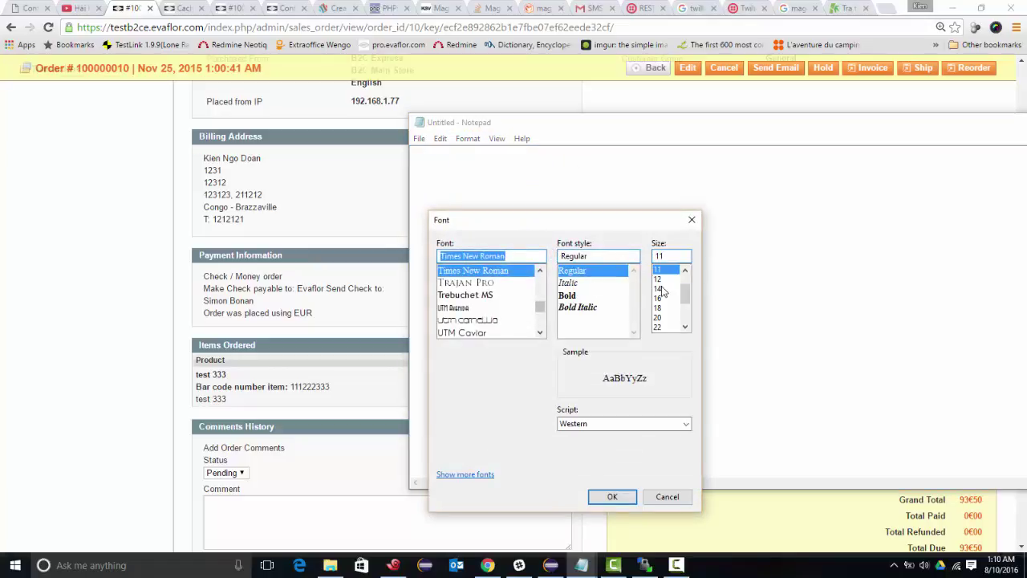
pyautogui.click(659, 327)
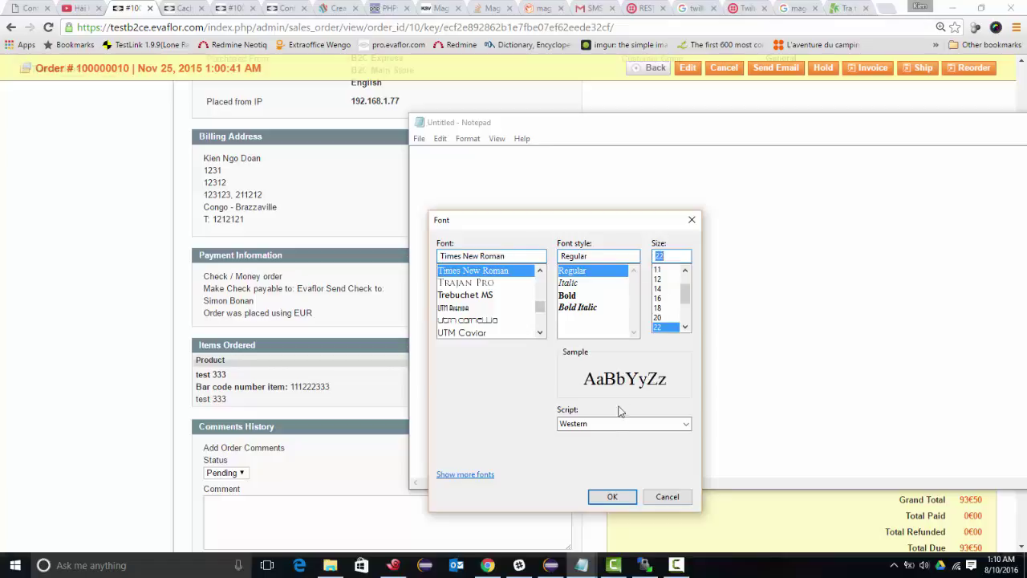
pyautogui.click(609, 497)
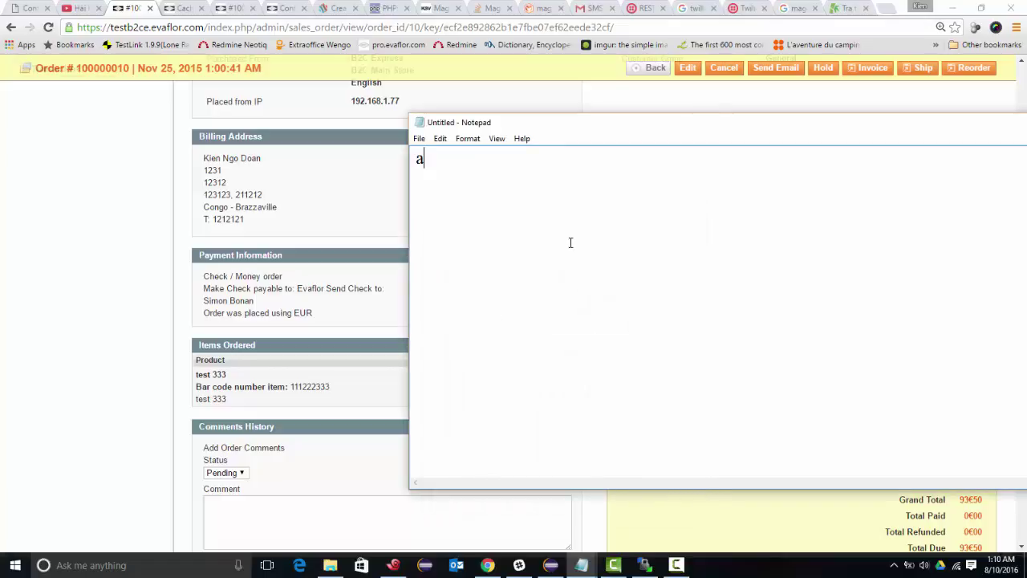
pyautogui.click(439, 138)
pyautogui.moveTo(468, 140)
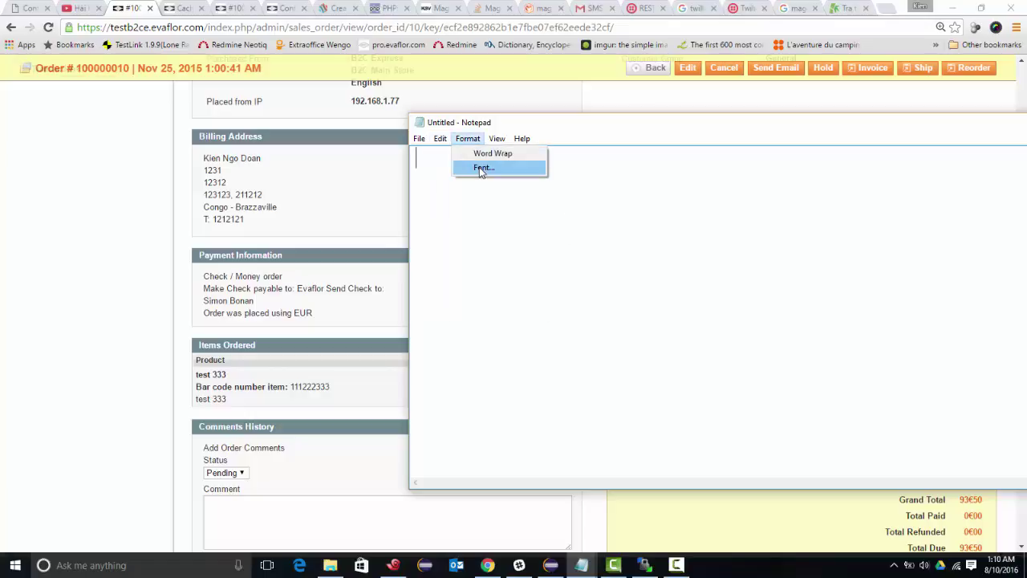
pyautogui.click(483, 167)
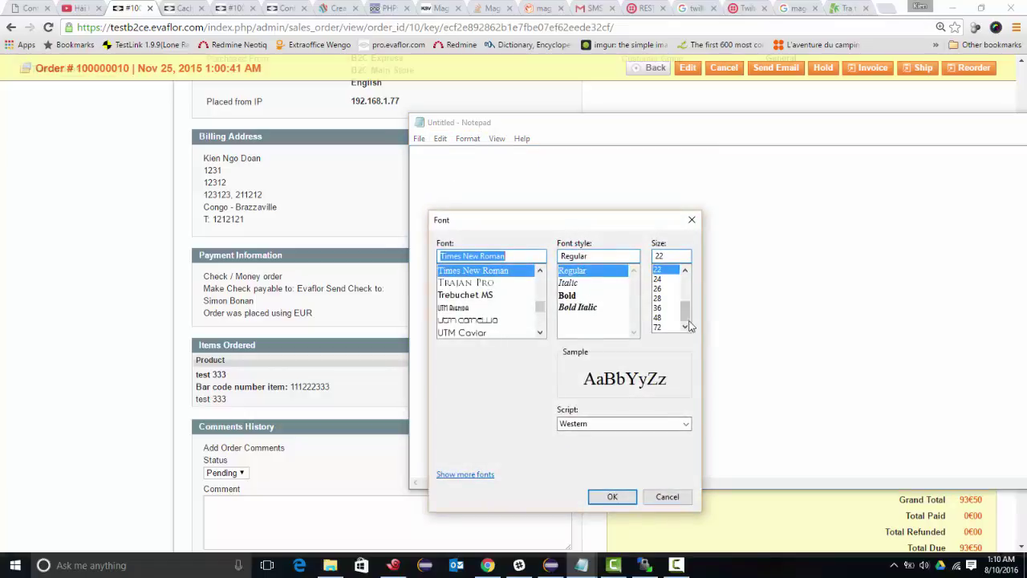
pyautogui.click(658, 307)
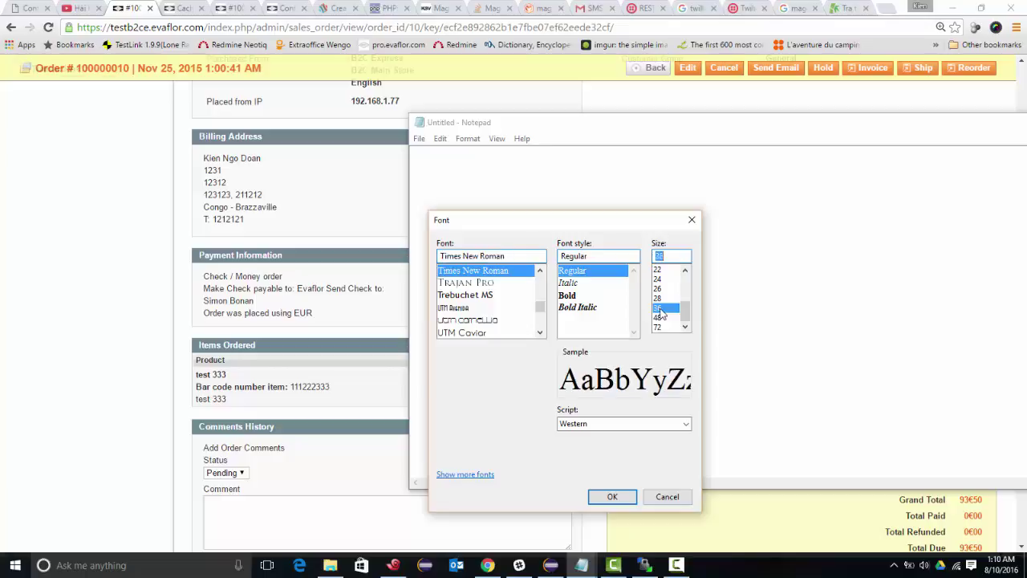
pyautogui.click(612, 493)
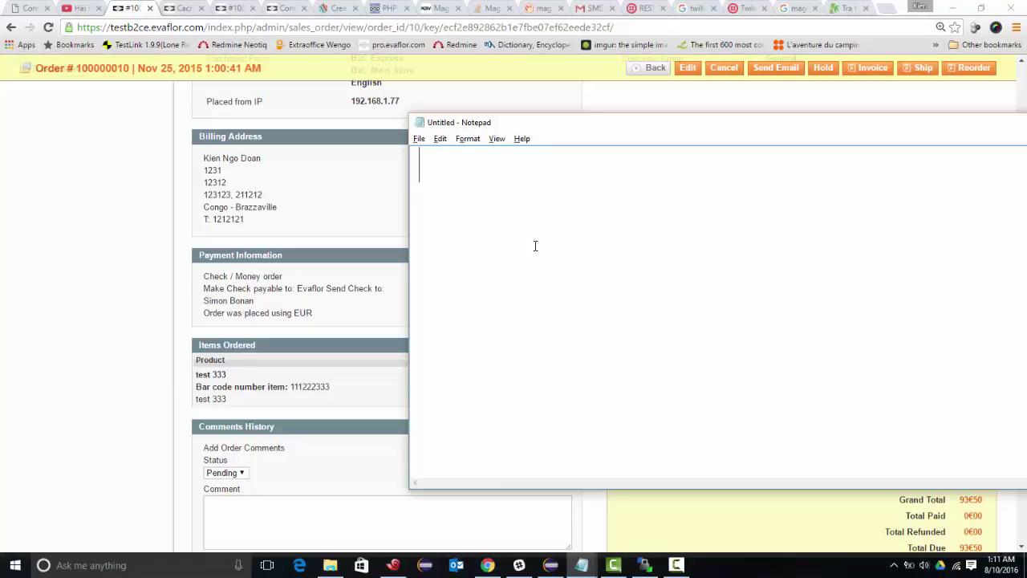
# - Type 'Twillio will use Billing address's phone number for alerting making invoicement'
pyautogui.write('Twillio ')
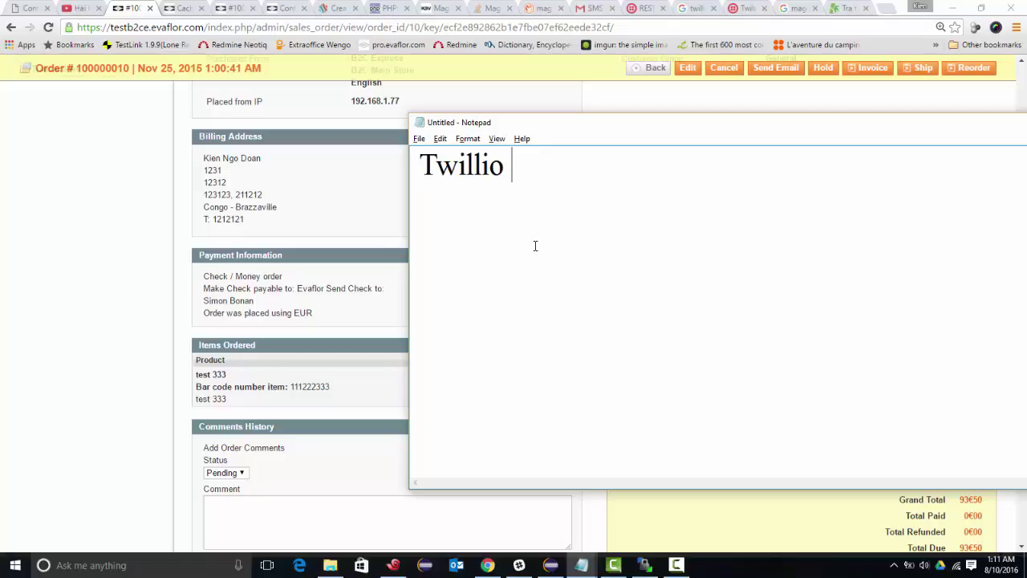
pyautogui.write('will use ')
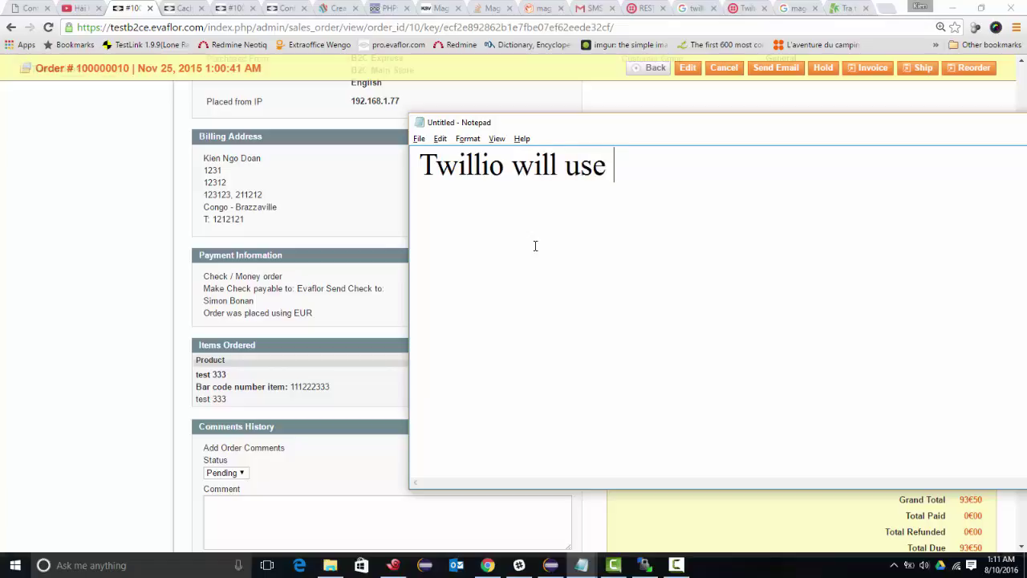
pyautogui.write('Billi')
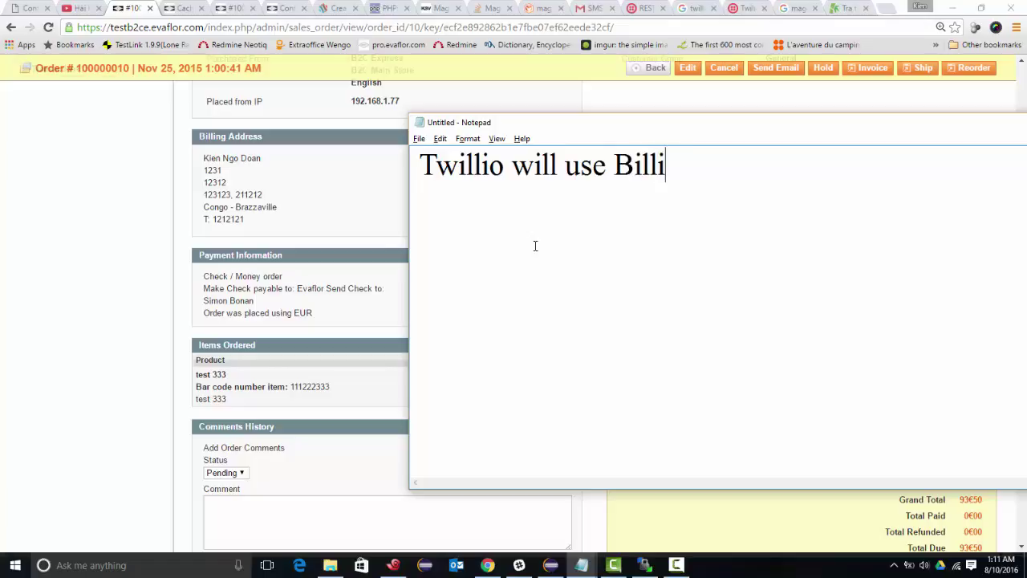
pyautogui.write("ng address's ")
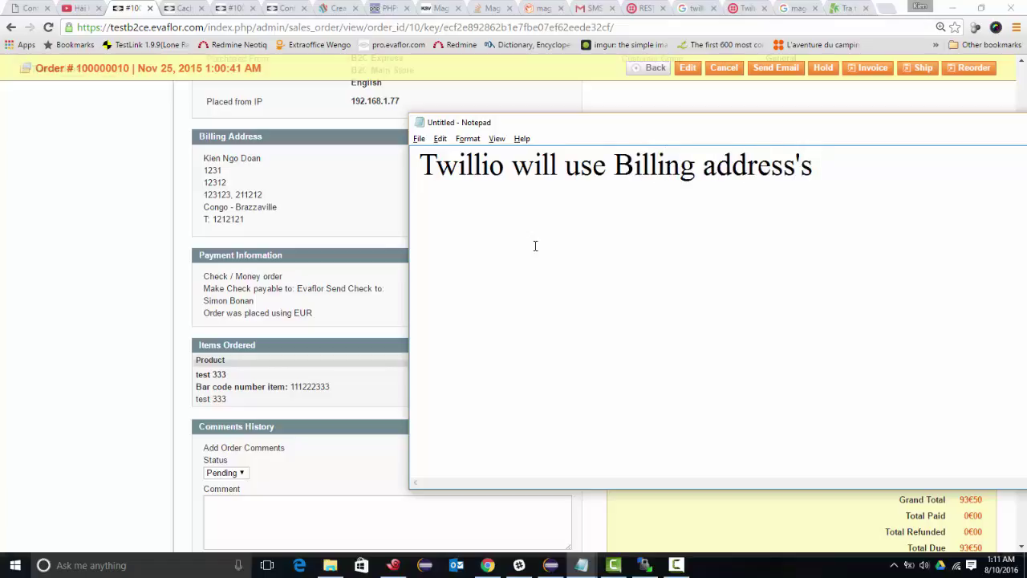
pyautogui.write('phone number ')
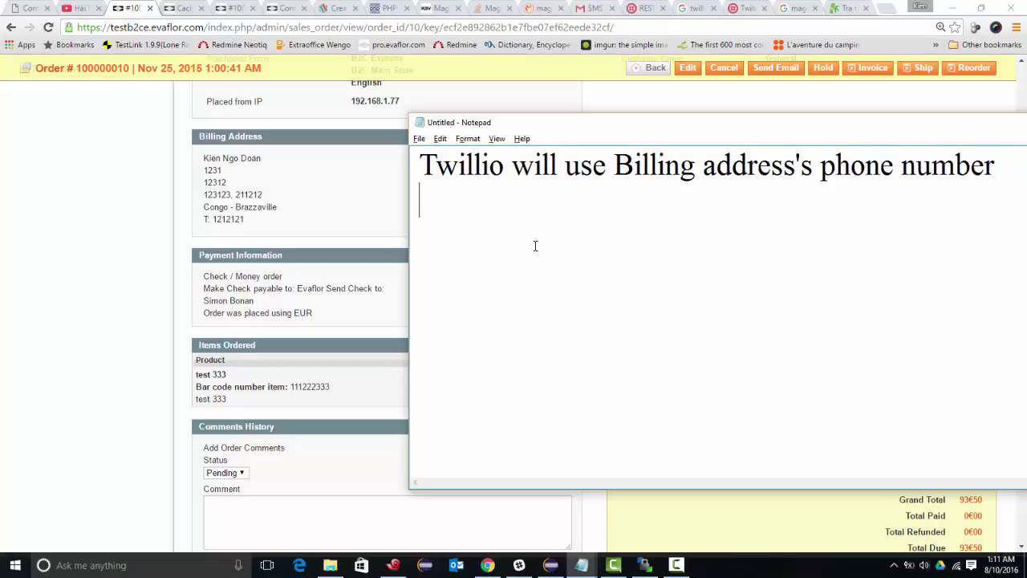
pyautogui.write('for a')
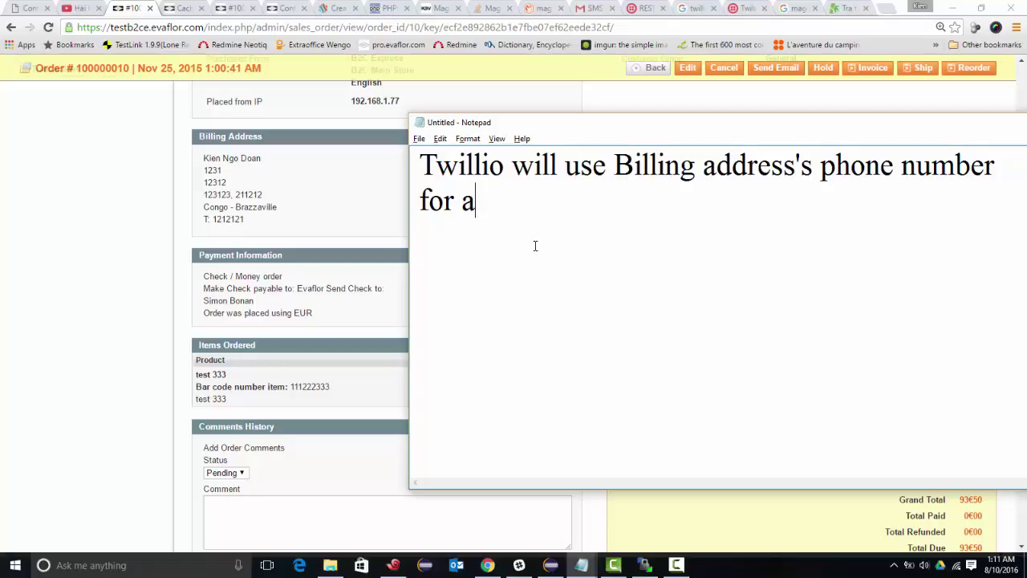
pyautogui.write('ler')
pyautogui.press('BackSpace')
pyautogui.press('BackSpace')
pyautogui.press('BackSpace')
pyautogui.write('lerting')
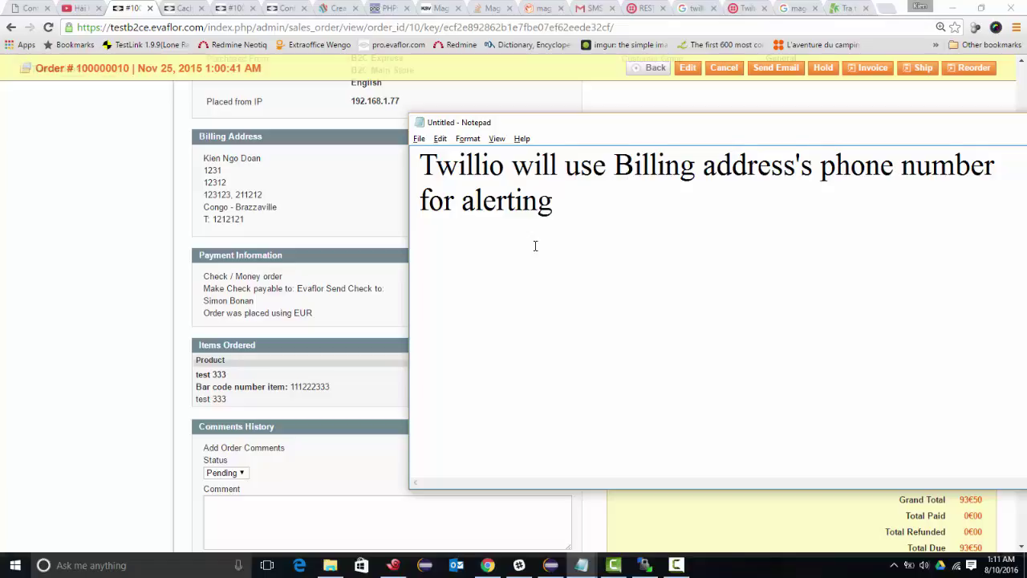
pyautogui.write('maki')
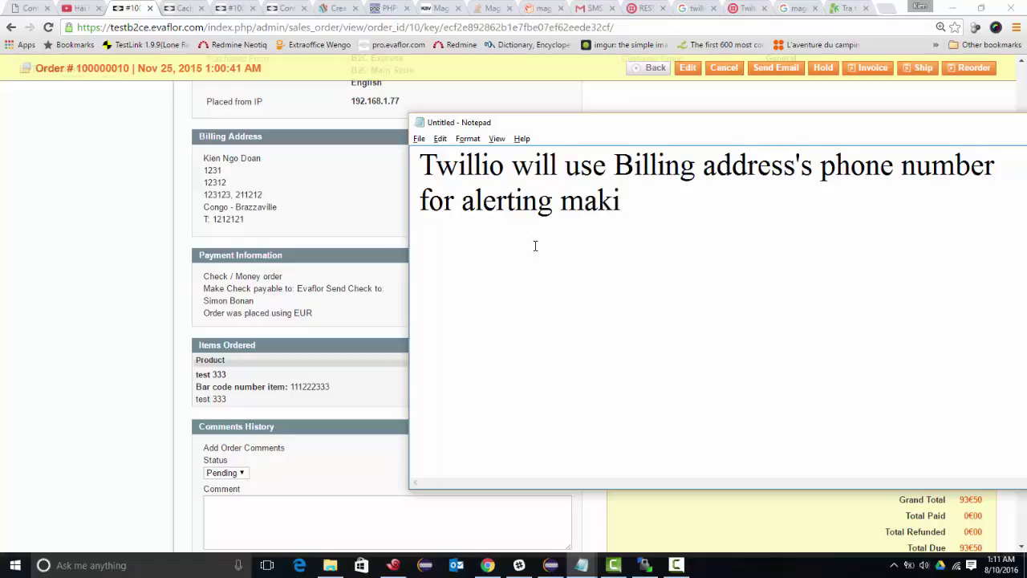
pyautogui.write('ng inv')
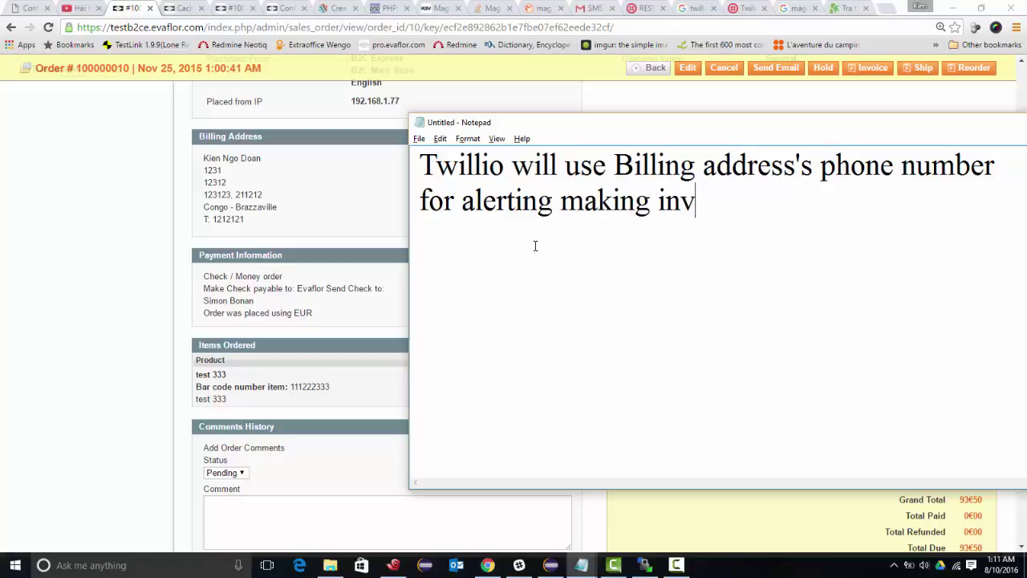
pyautogui.write('oicement')
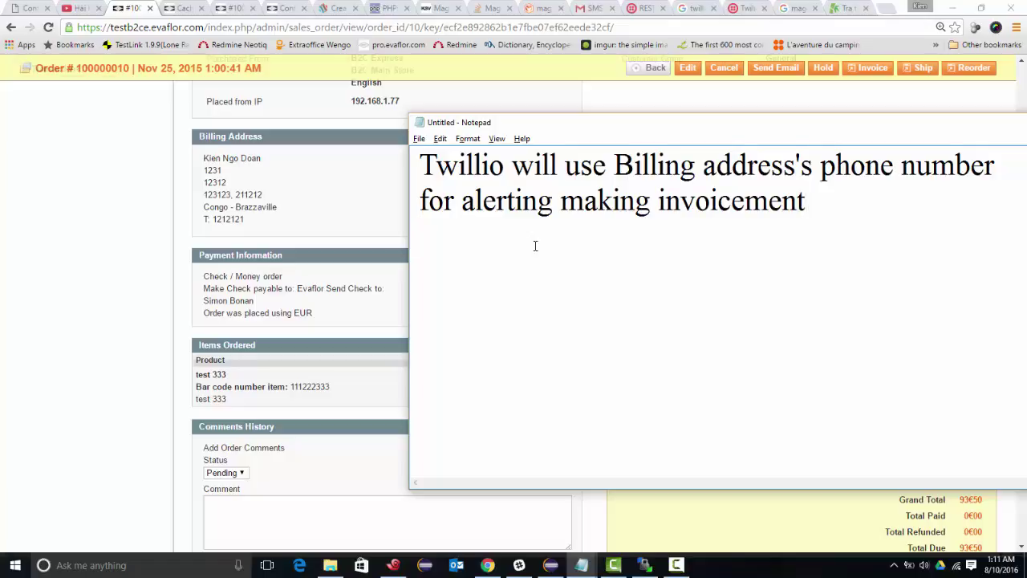
pyautogui.press('Return')
# - Add the line 'And use Shipping address's phone number', checking the Shipping Address heading
pyautogui.write('And use')
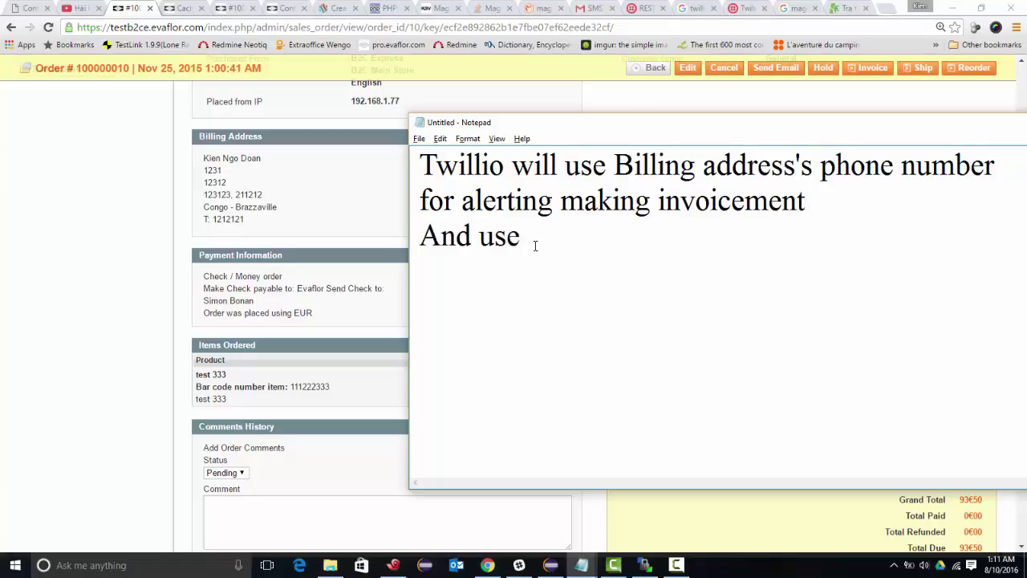
pyautogui.moveTo(606, 133); pyautogui.dragTo(471, 222)
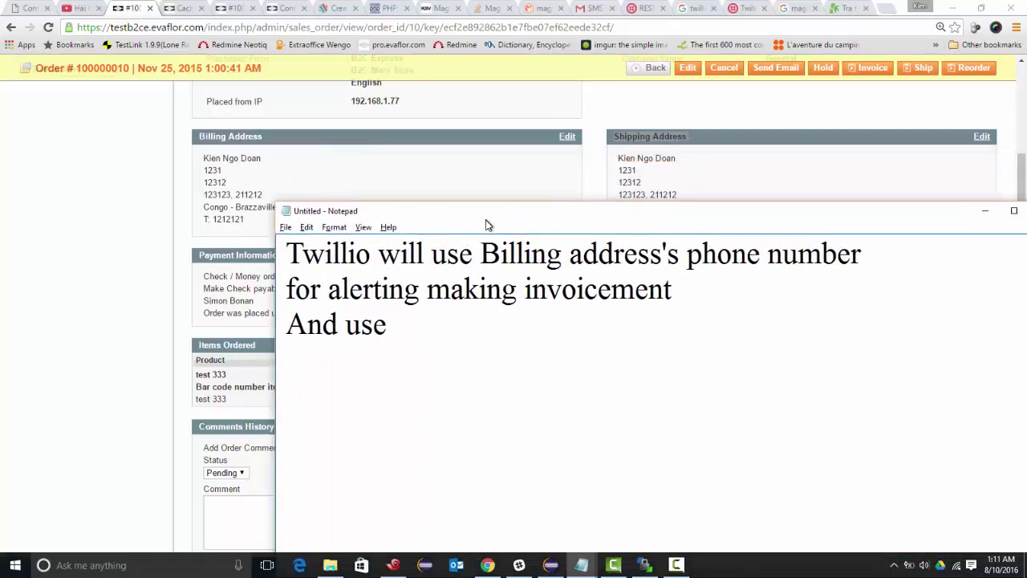
pyautogui.tripleClick(640, 138)
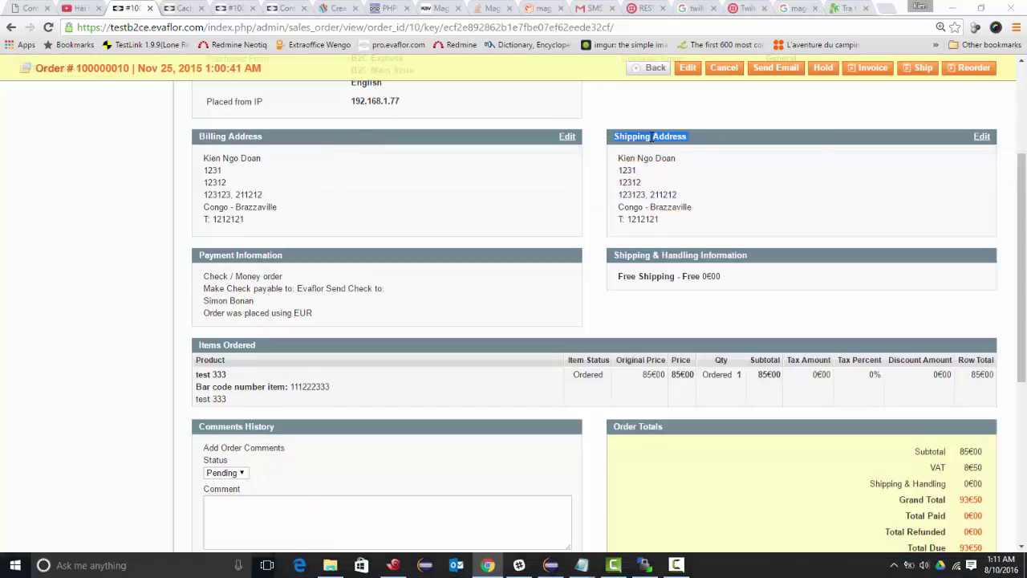
pyautogui.hotkey('alt', 'Tab')
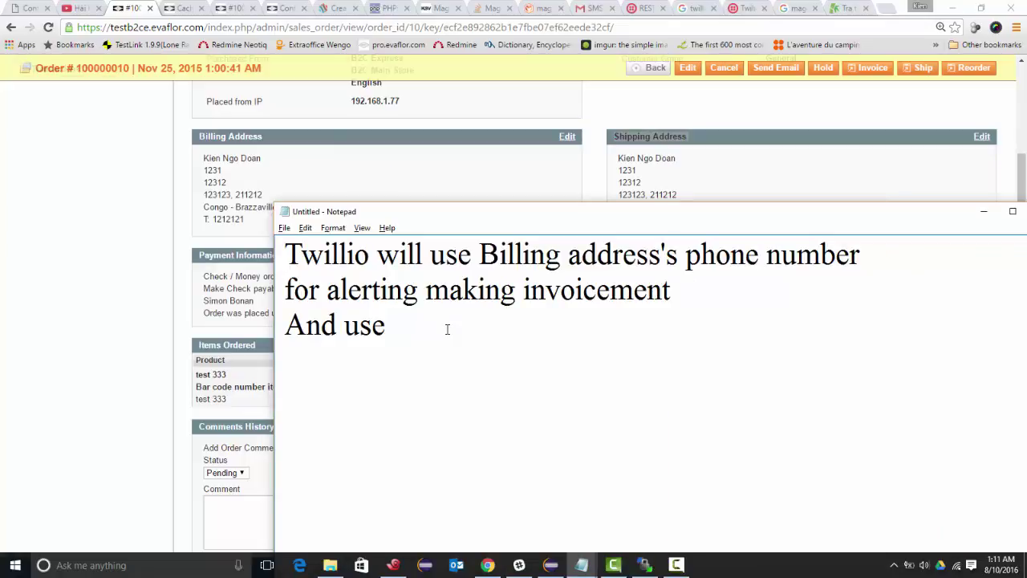
pyautogui.write('Shipping add')
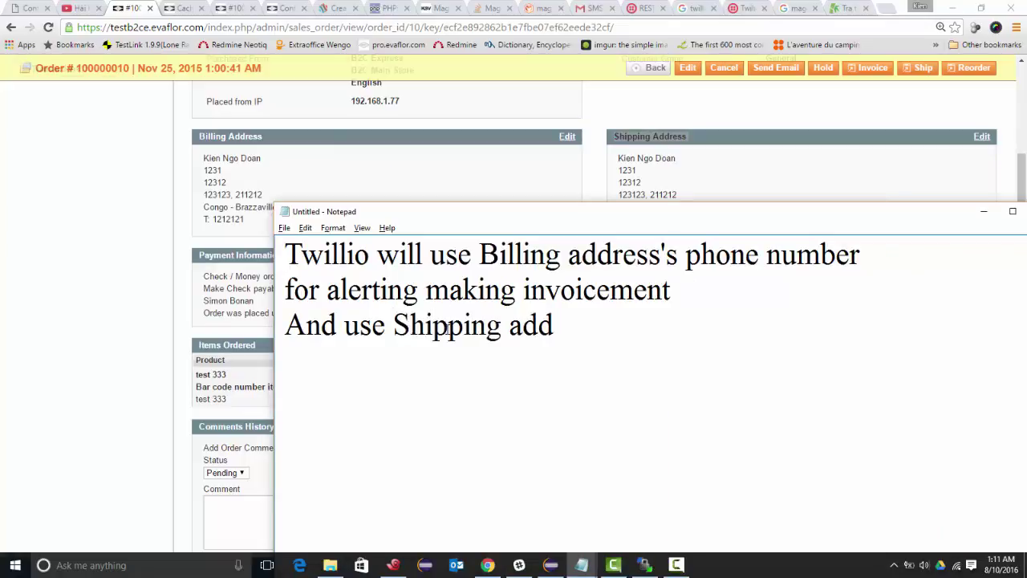
pyautogui.write('re')
pyautogui.press('BackSpace')
pyautogui.press('BackSpace')
pyautogui.write("ress's phone")
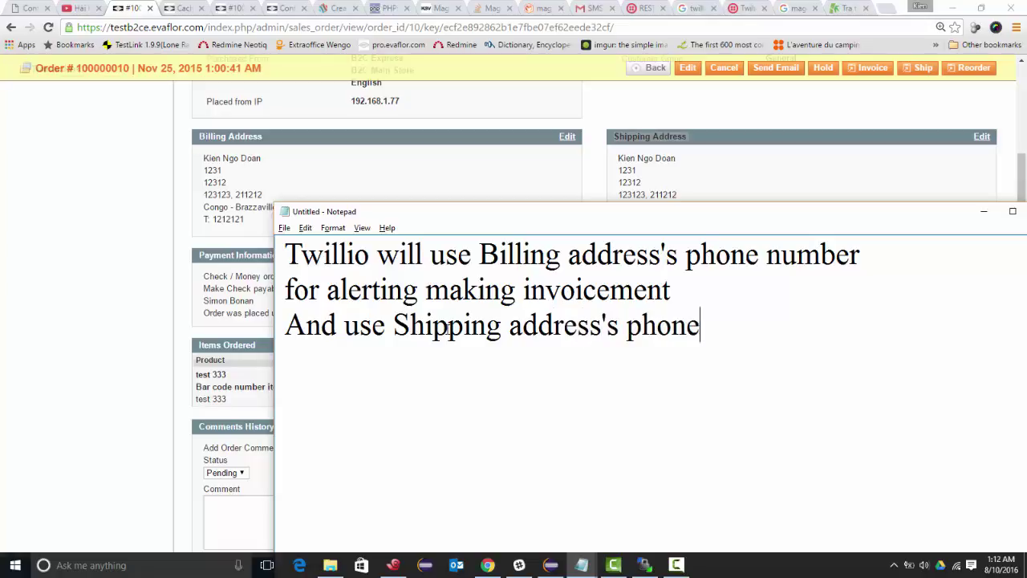
pyautogui.write(' number')
pyautogui.press('Return')
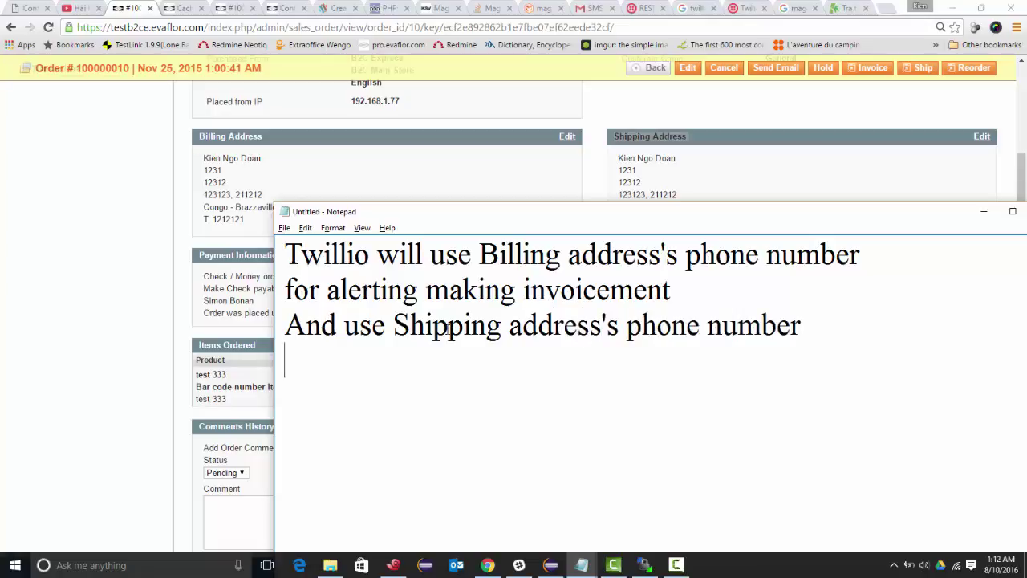
# - Finish the note with 'for alerting making shipment' and move the notes window aside
pyautogui.write('for')
pyautogui.write(' lac')
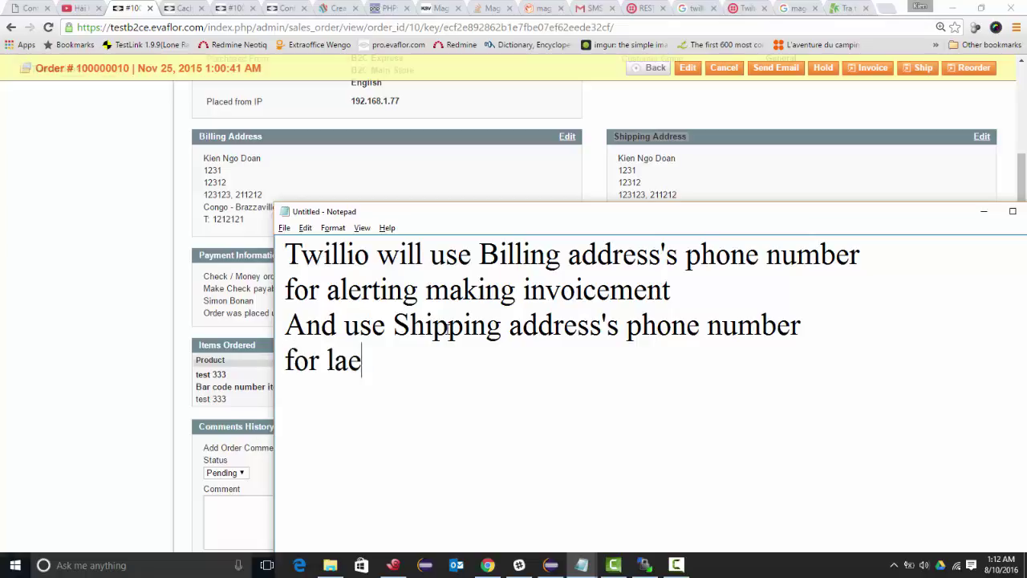
pyautogui.press('BackSpace')
pyautogui.press('BackSpace')
pyautogui.press('BackSpace')
pyautogui.write('alerting')
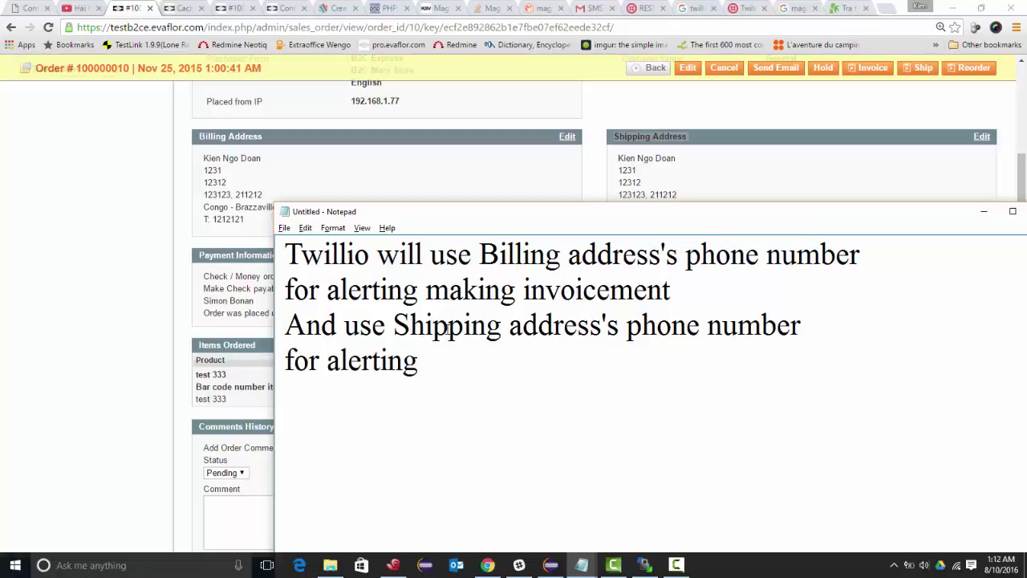
pyautogui.write(' making shi')
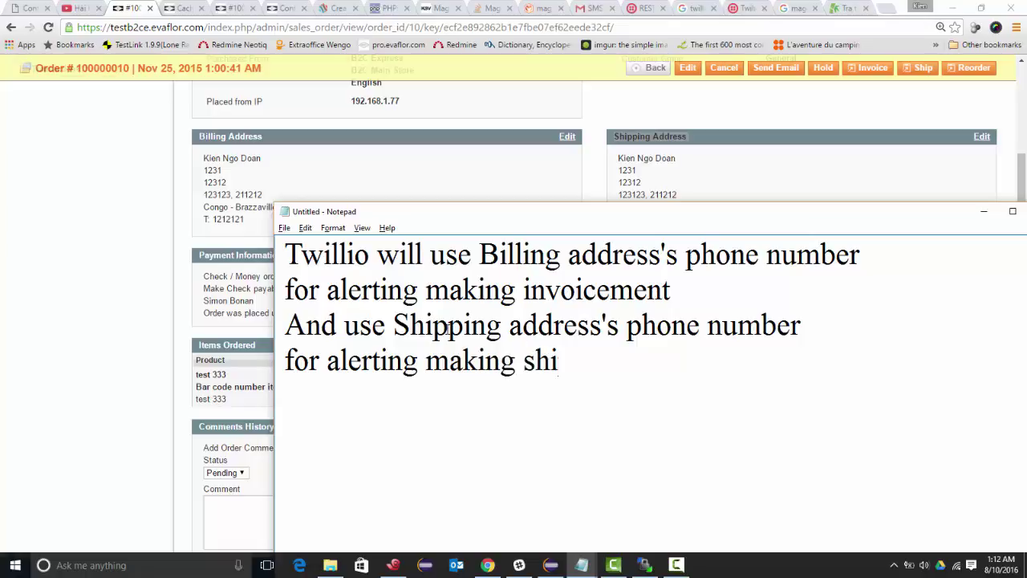
pyautogui.write('pment')
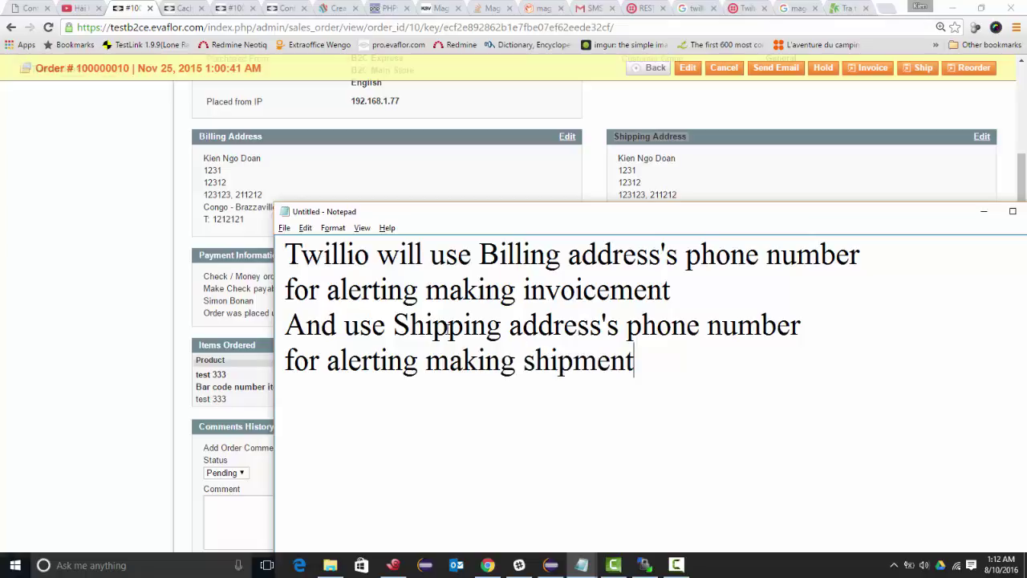
pyautogui.hotkey('shift', 'Up')
pyautogui.hotkey('shift', 'Up')
pyautogui.hotkey('shift', 'Up')
pyautogui.hotkey('shift', 'Home')
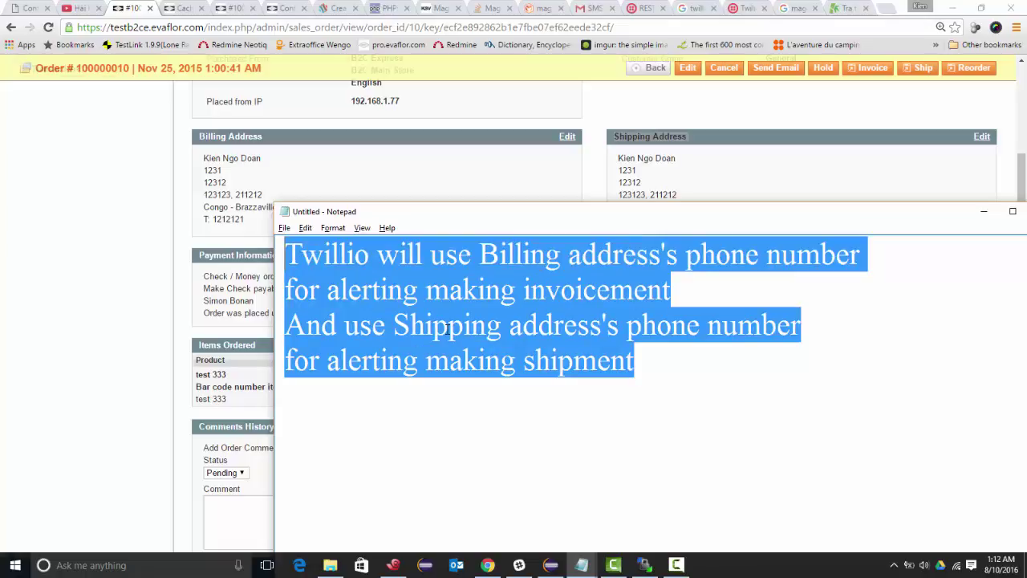
pyautogui.click(616, 344)
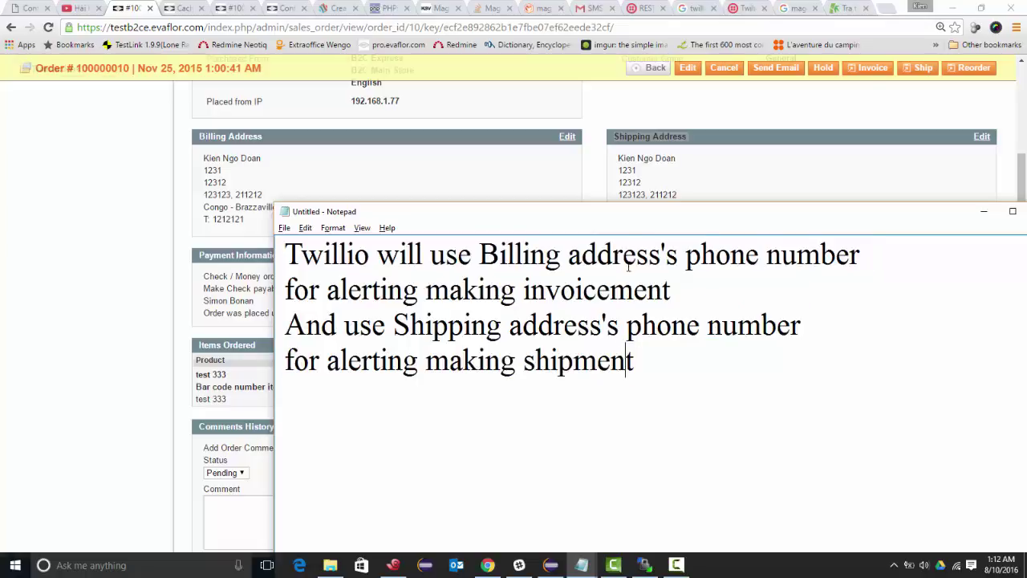
pyautogui.moveTo(619, 222); pyautogui.dragTo(575, 223)
# - Open order 100000010's billing address edit form and select its Telephone value
pyautogui.click(585, 192)
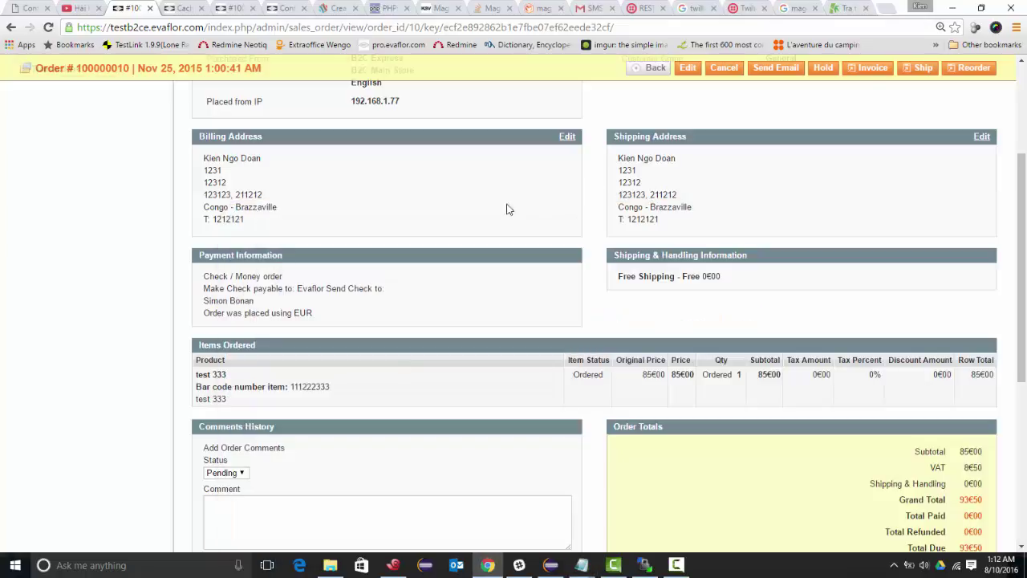
pyautogui.click(566, 138)
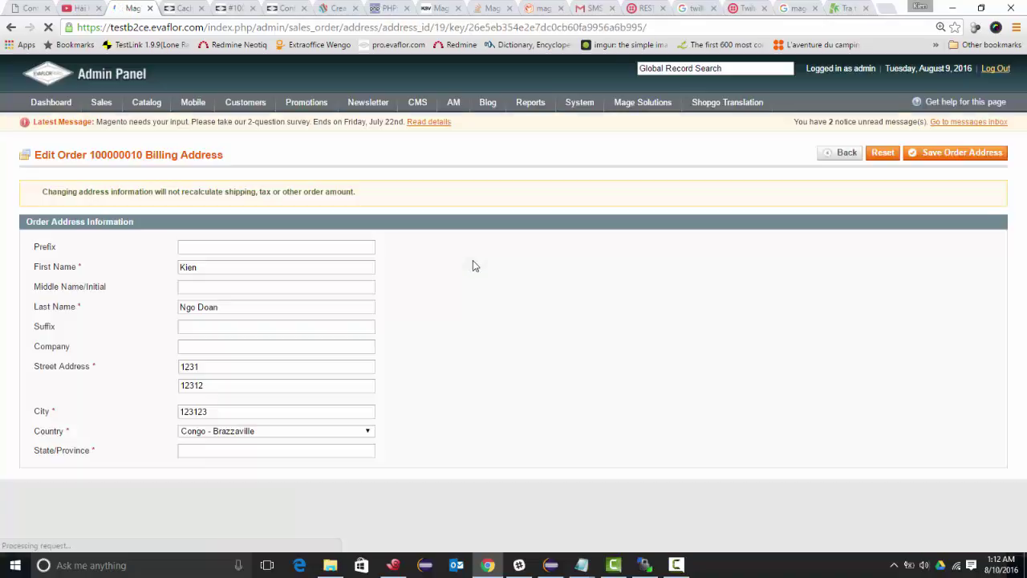
pyautogui.scroll(-3, 445, 268)
pyautogui.scroll(-1, 294, 265)
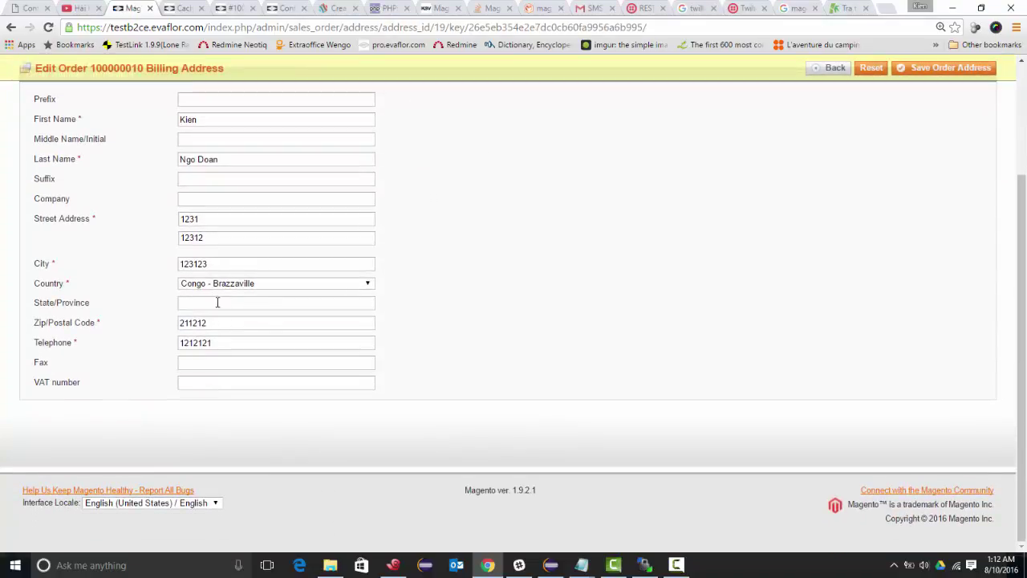
pyautogui.doubleClick(209, 349)
pyautogui.hotkey('alt', 'Tab')
# - Replace the notes with a sentence saying the phone number must have a format
pyautogui.moveTo(504, 217); pyautogui.dragTo(635, 81)
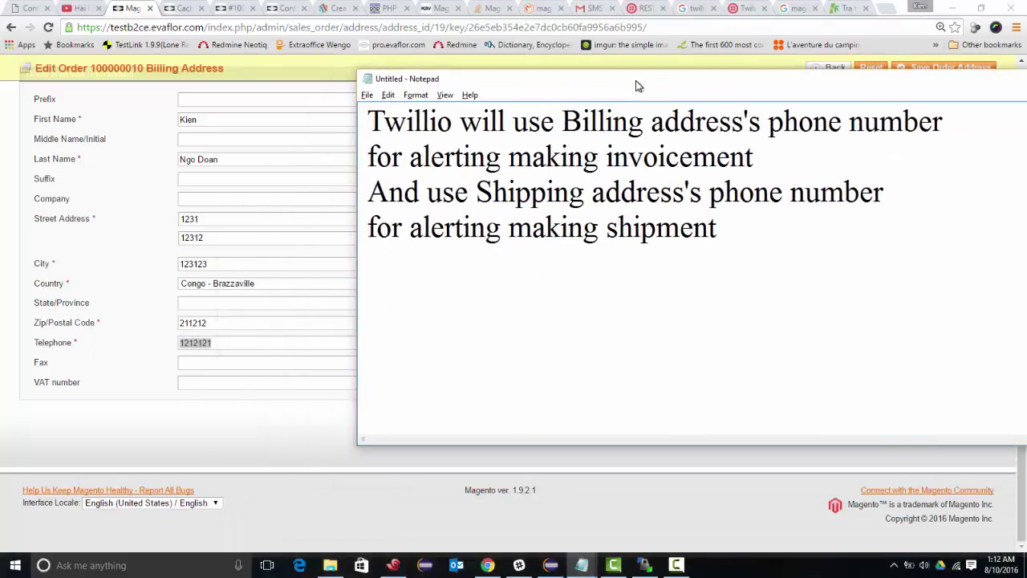
pyautogui.hotkey('ctrl', 'a')
pyautogui.write('For')
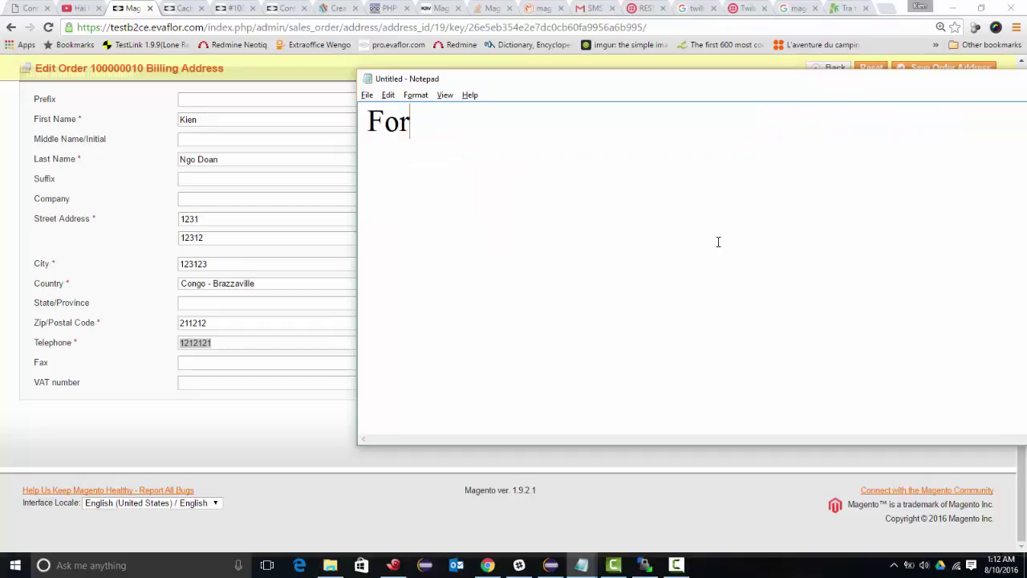
pyautogui.hotkey('ctrl', 'a')
pyautogui.write('Phone number')
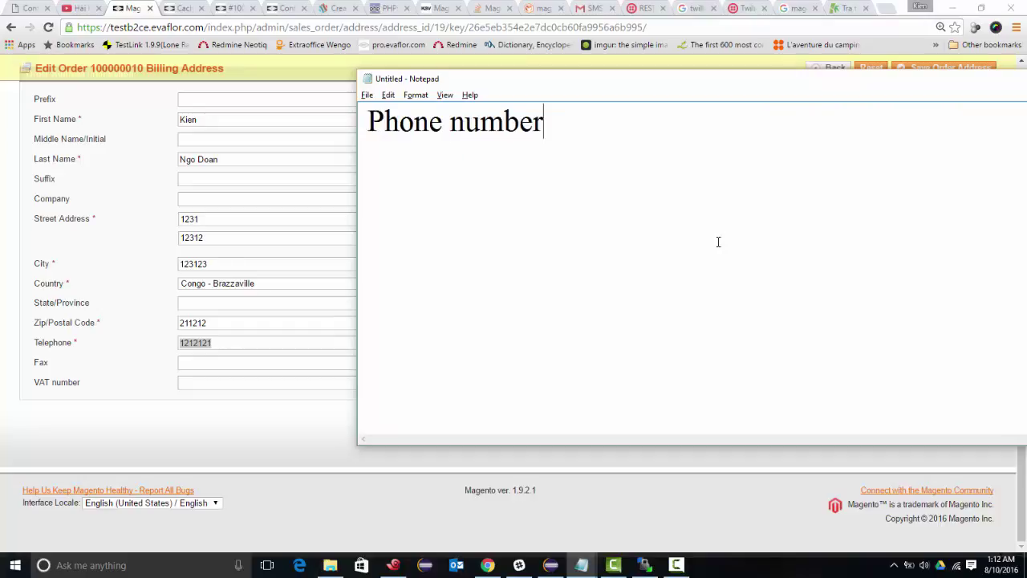
pyautogui.write(' format must ')
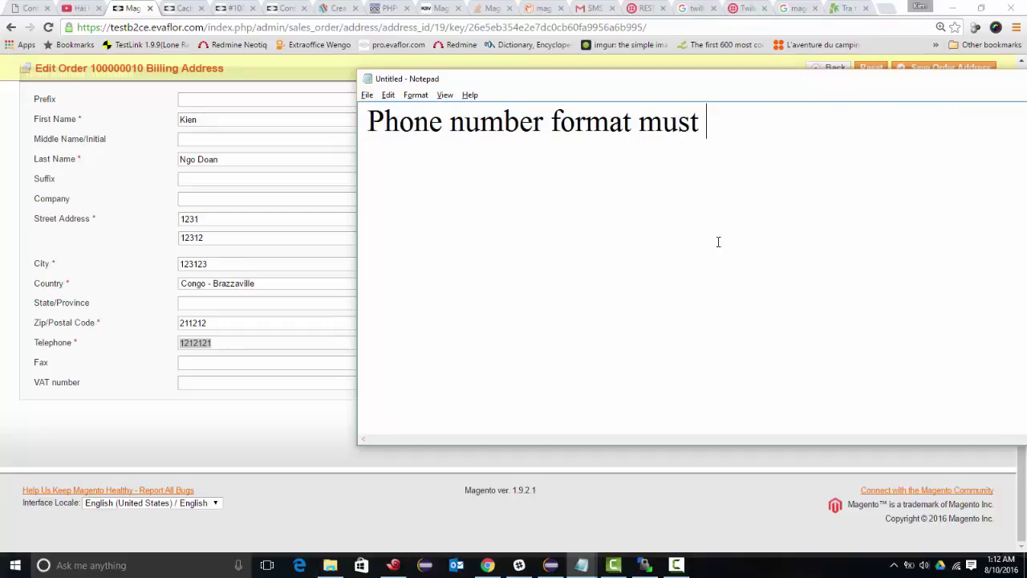
pyautogui.write('have form')
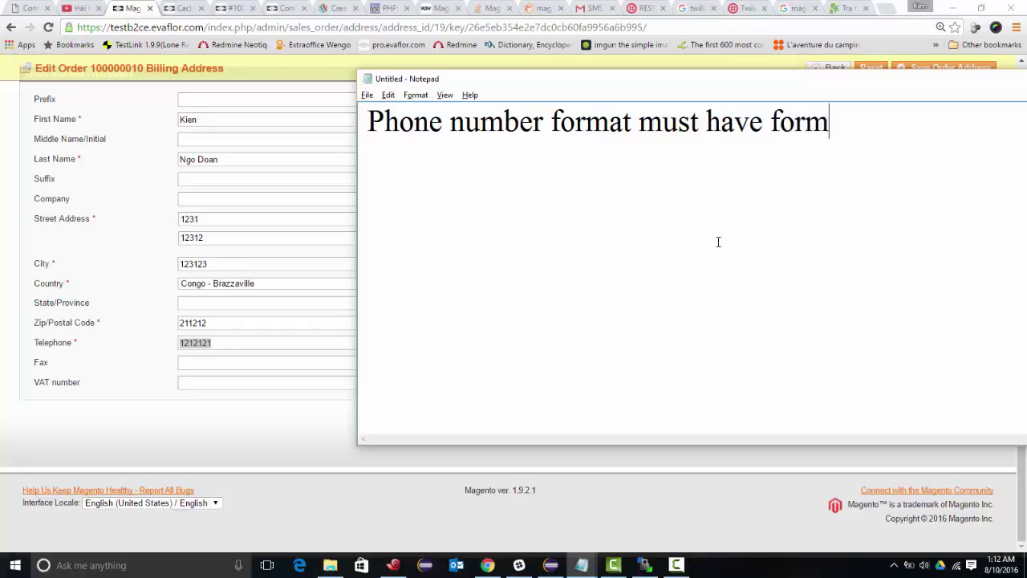
pyautogui.write('at:')
pyautogui.press('Return')
# - Add the format line '+postal_code phone_number'
pyautogui.write('+')
pyautogui.write('cou')
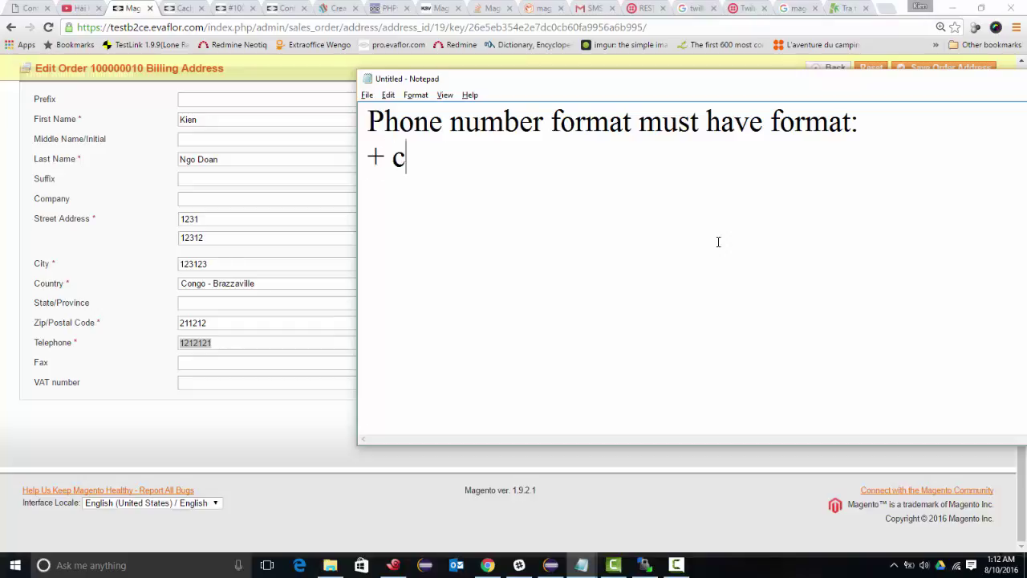
pyautogui.press('BackSpace')
pyautogui.press('BackSpace')
pyautogui.press('BackSpace')
pyautogui.write('po')
pyautogui.press('BackSpace')
pyautogui.press('BackSpace')
pyautogui.write('postal_c')
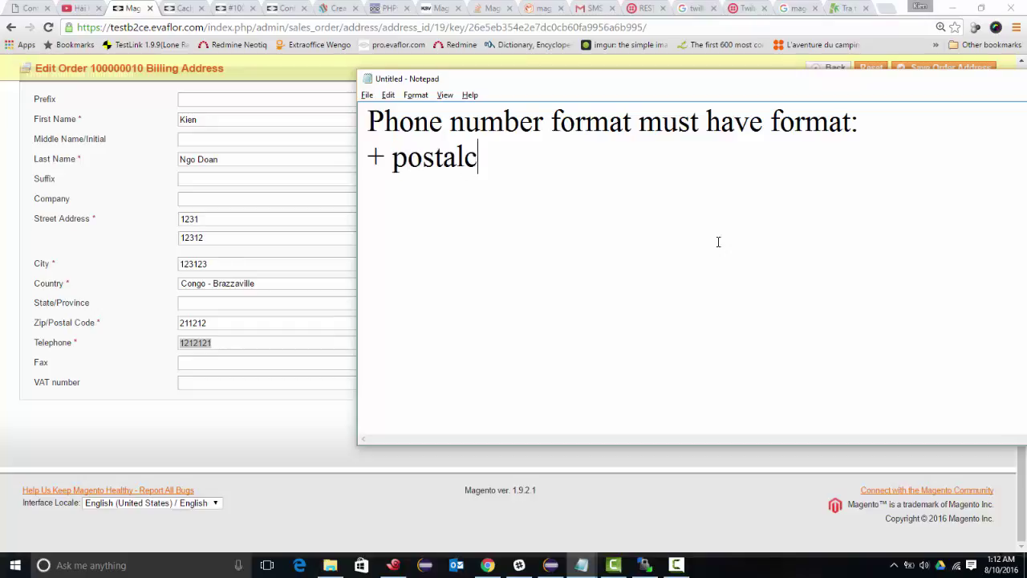
pyautogui.press('BackSpace')
pyautogui.write('_code')
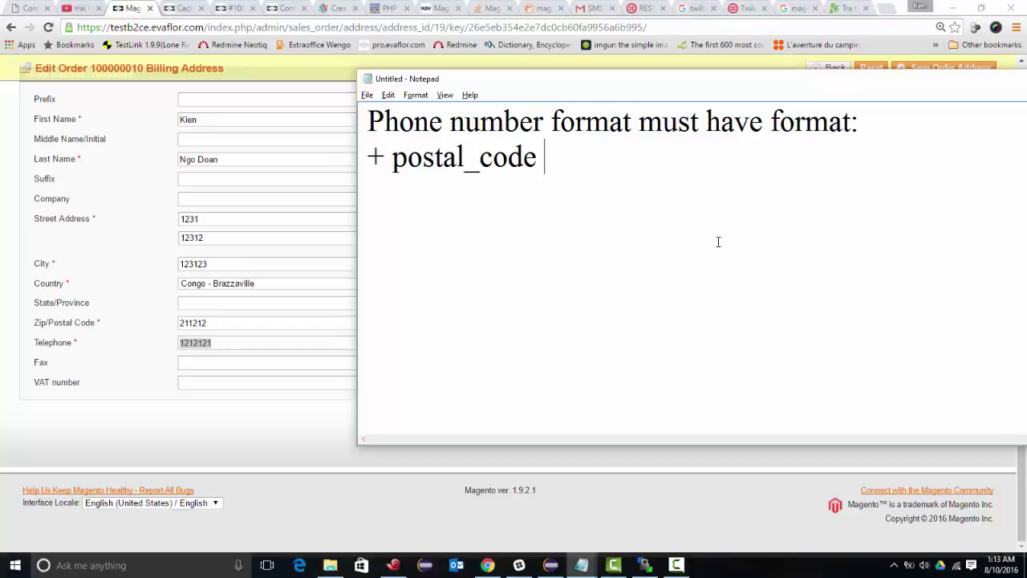
pyautogui.write(' phone_nu')
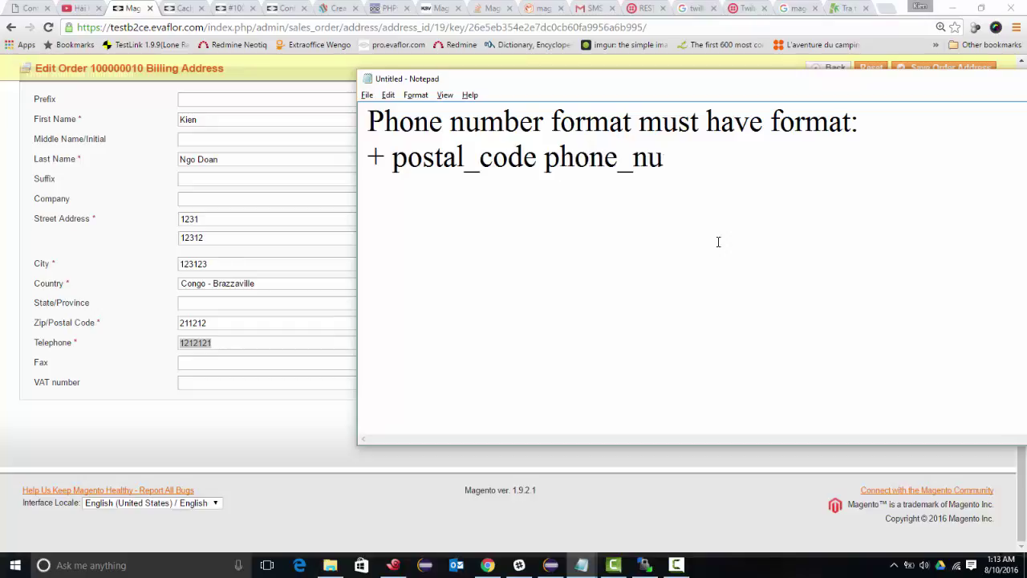
pyautogui.write('mber')
pyautogui.press('Return')
pyautogui.write('For e')
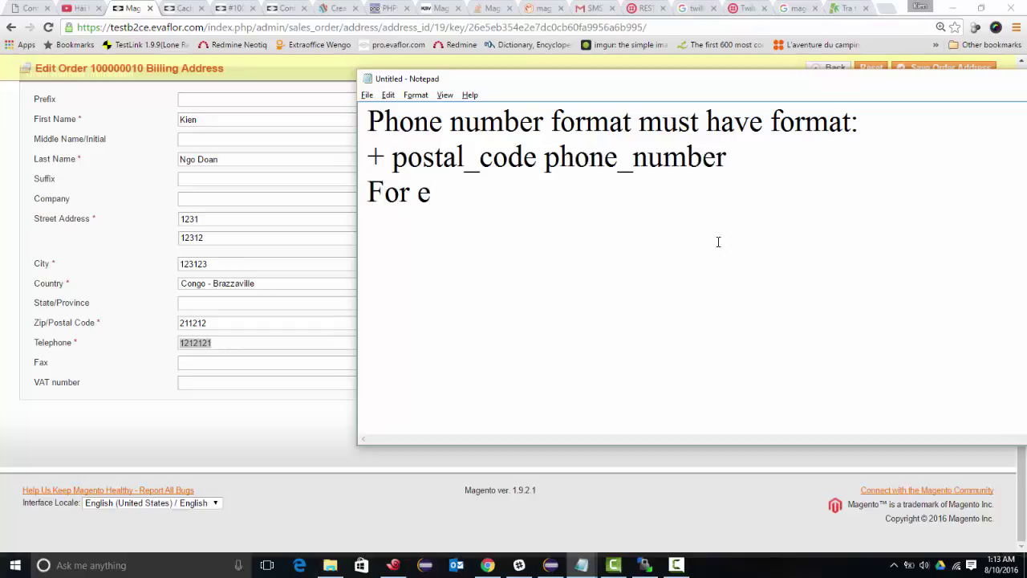
pyautogui.write('xample: ')
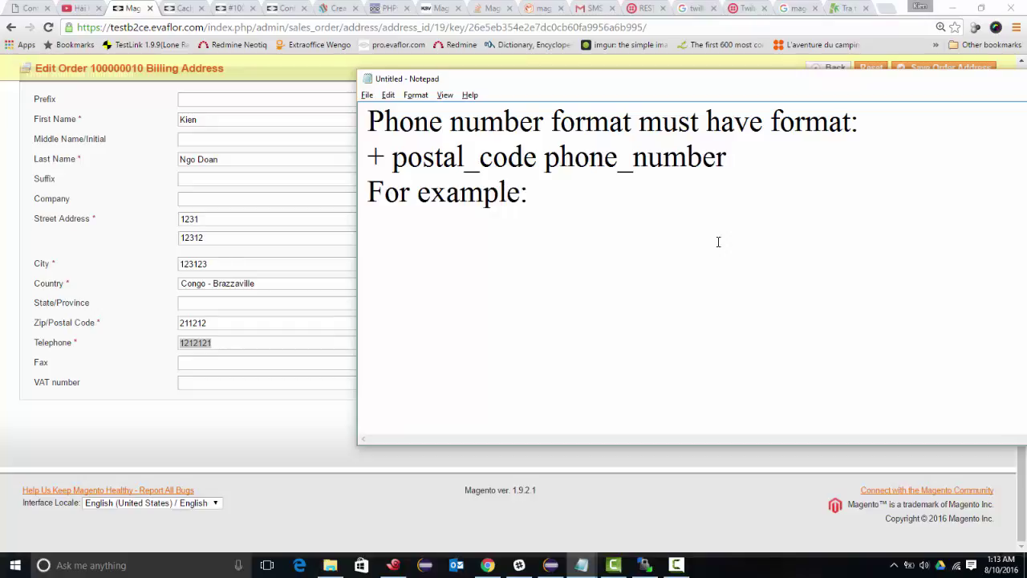
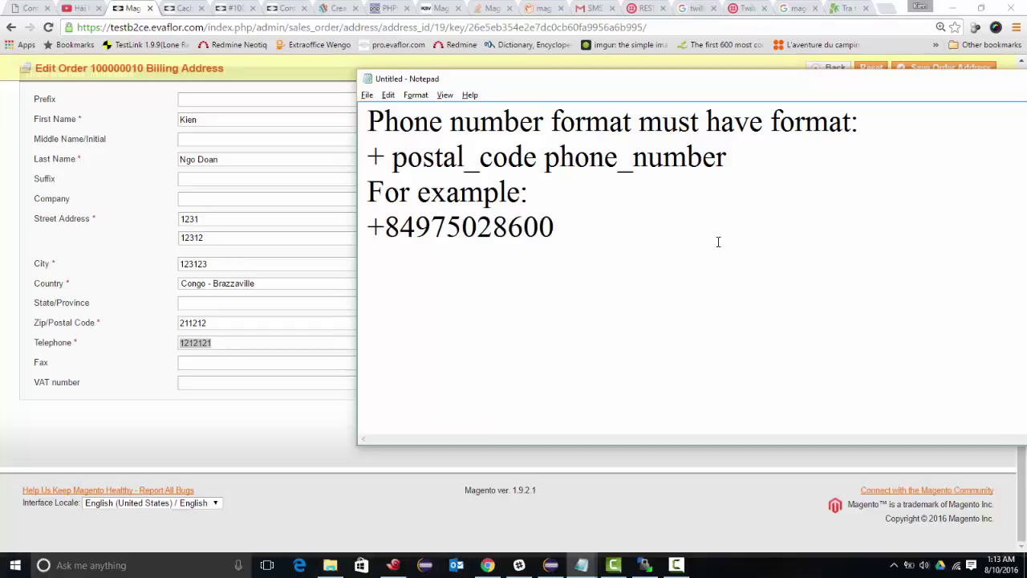
pyautogui.press('Return')
pyautogui.write('It can be:')
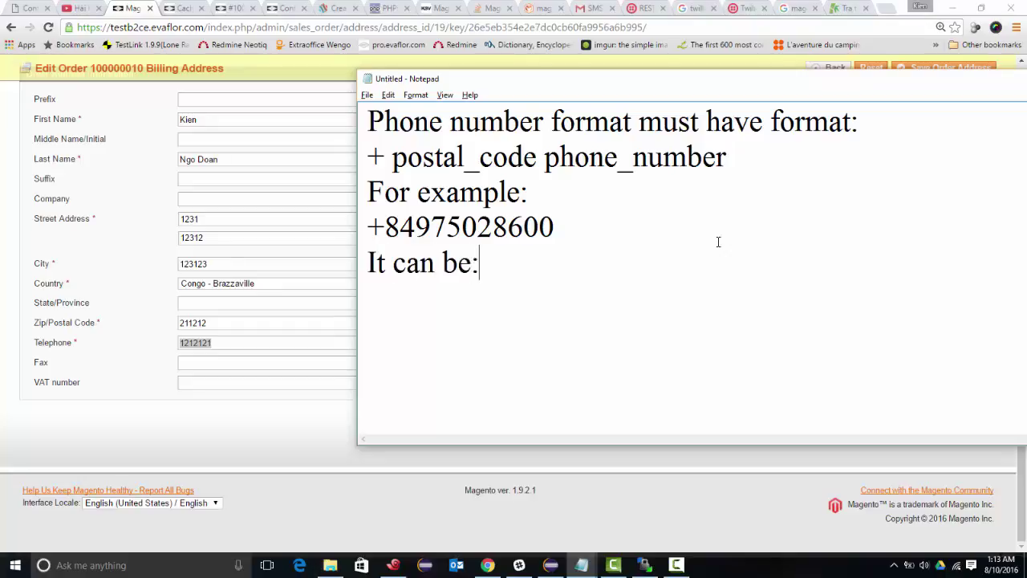
pyautogui.press('Return')
pyautogui.press('Right')
pyautogui.write('also')
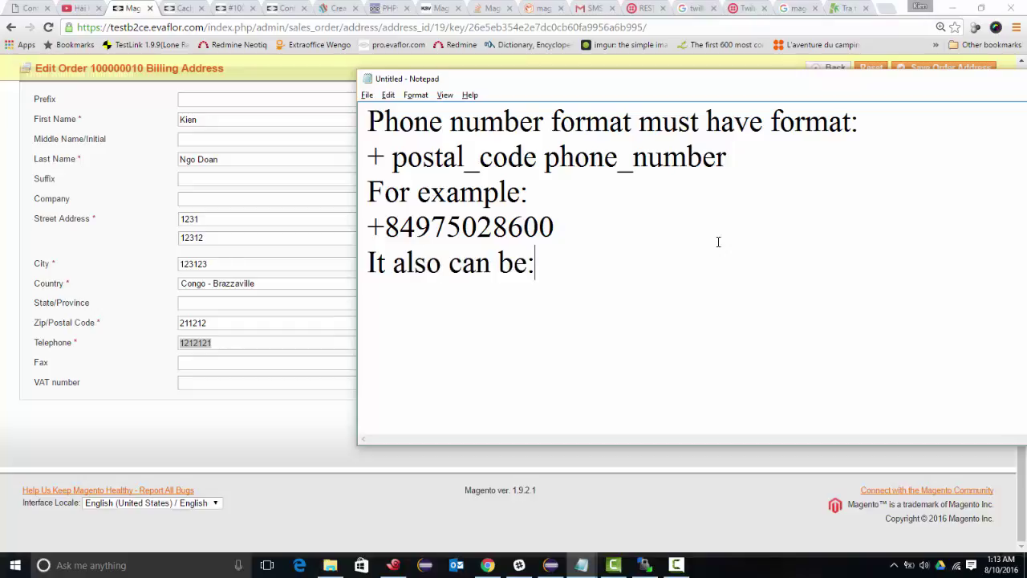
pyautogui.press('Up')
pyautogui.press('End')
pyautogui.hotkey('shift', 'Home')
pyautogui.hotkey('ctrl', 'c')
pyautogui.press('Down')
pyautogui.press('Down')
pyautogui.hotkey('ctrl', 'v')
pyautogui.press('Home')
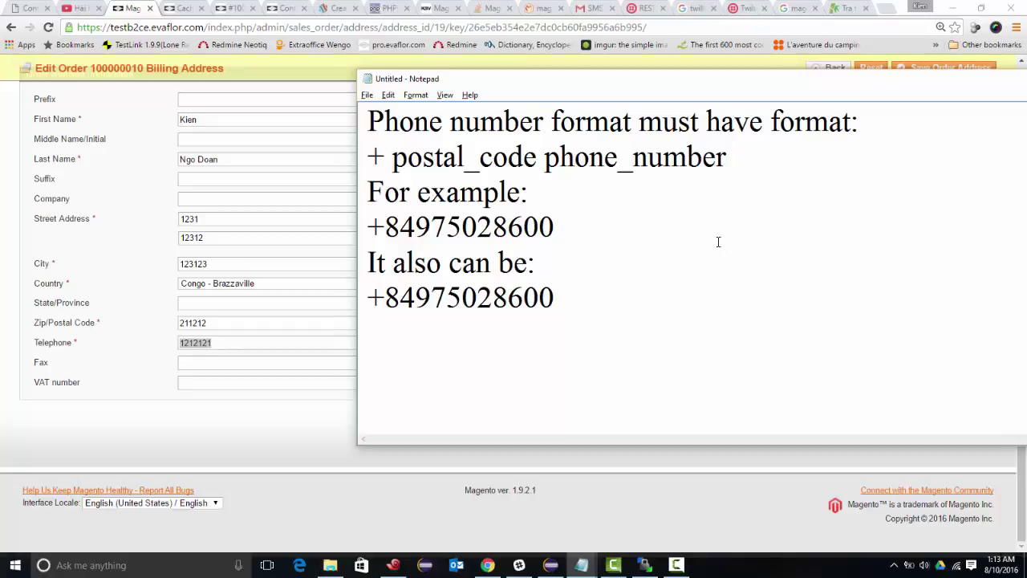
pyautogui.write('(')
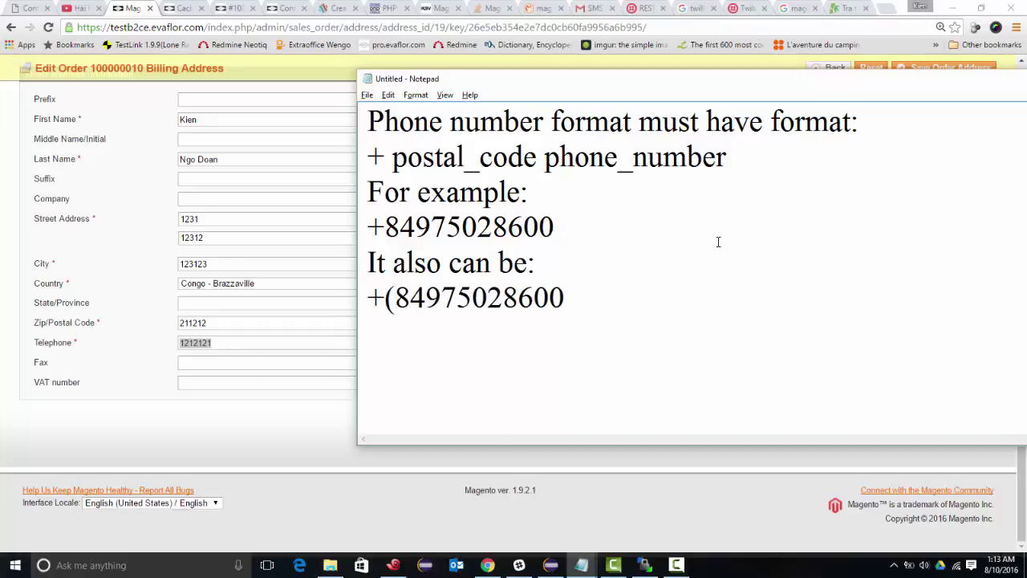
pyautogui.press('Right')
pyautogui.press('Right')
pyautogui.write(')')
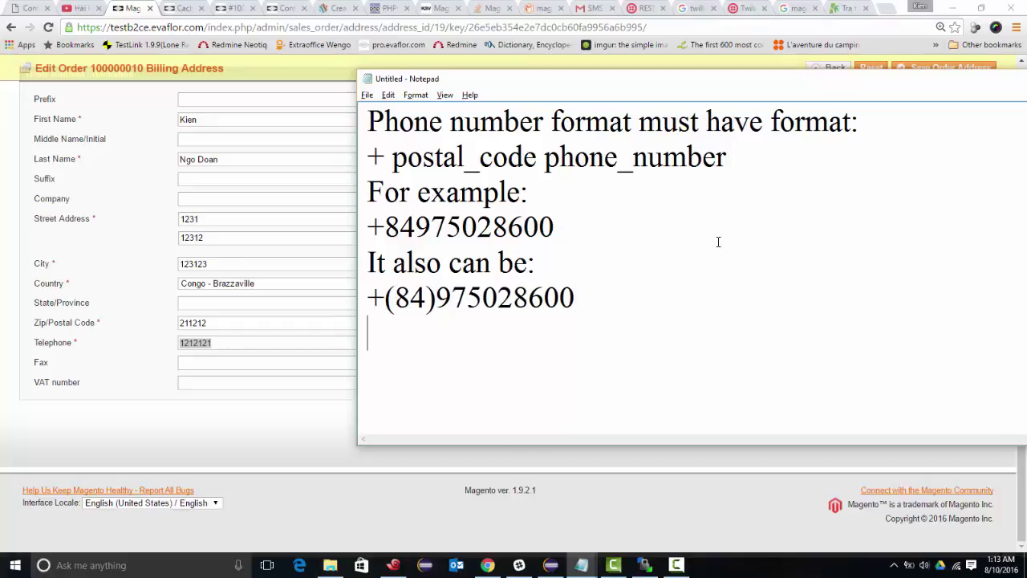
pyautogui.write('or')
pyautogui.press('Return')
pyautogui.moveTo(385, 227); pyautogui.dragTo(555, 227)
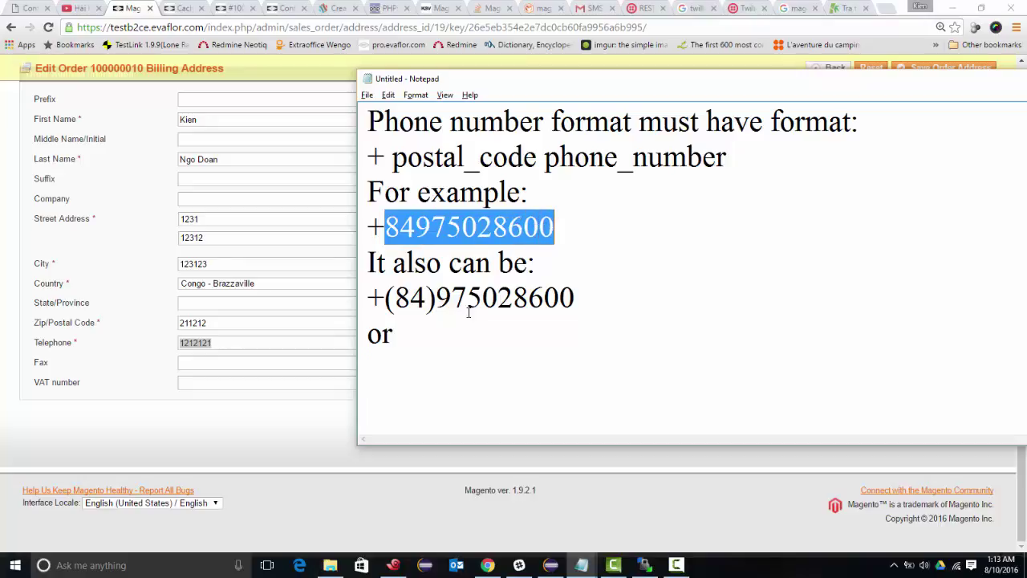
pyautogui.click(415, 357)
pyautogui.hotkey('ctrl', 'v')
pyautogui.press('Return')
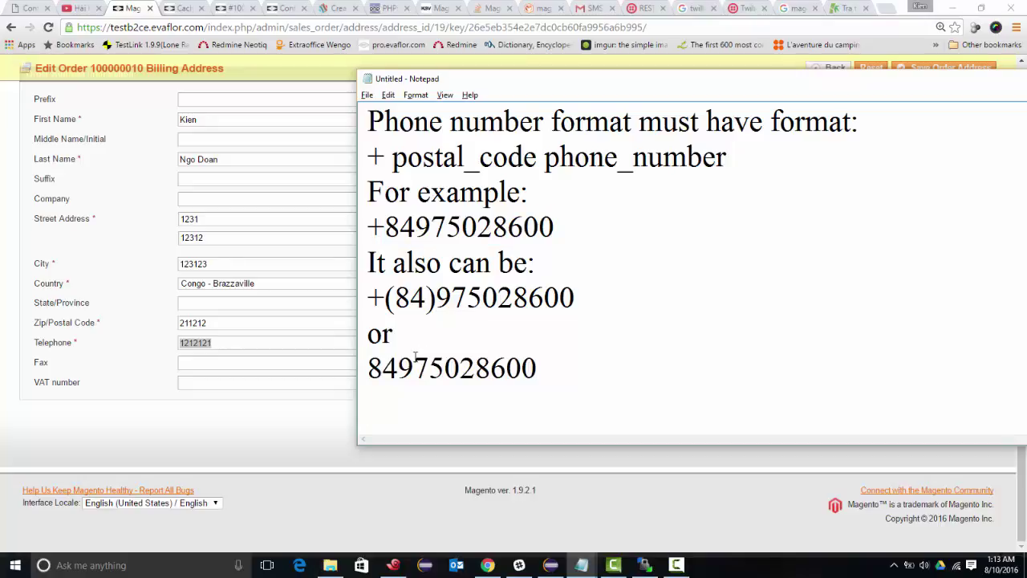
pyautogui.moveTo(536, 368); pyautogui.dragTo(369, 227)
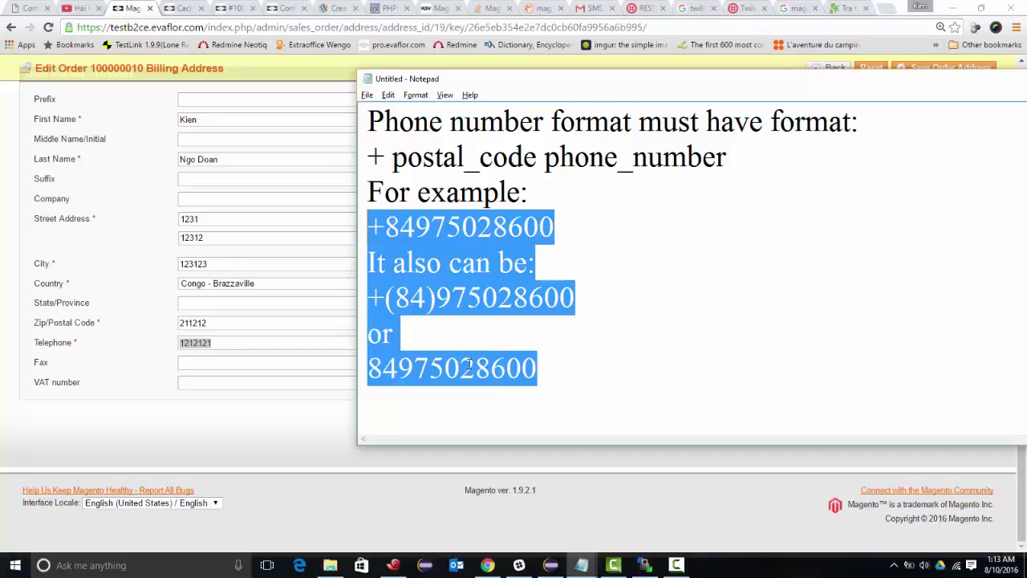
pyautogui.click(531, 358)
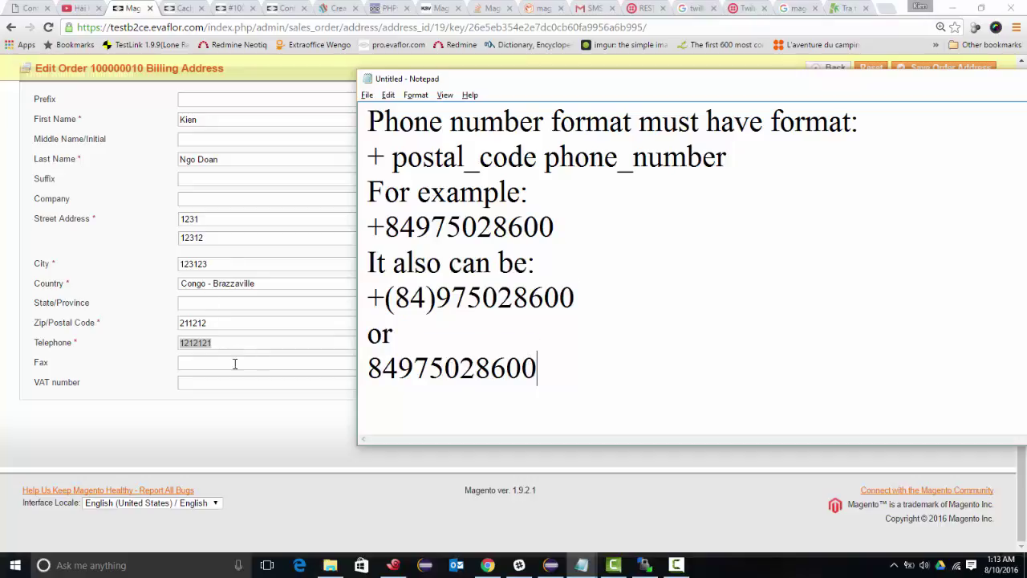
pyautogui.moveTo(553, 229); pyautogui.dragTo(368, 227)
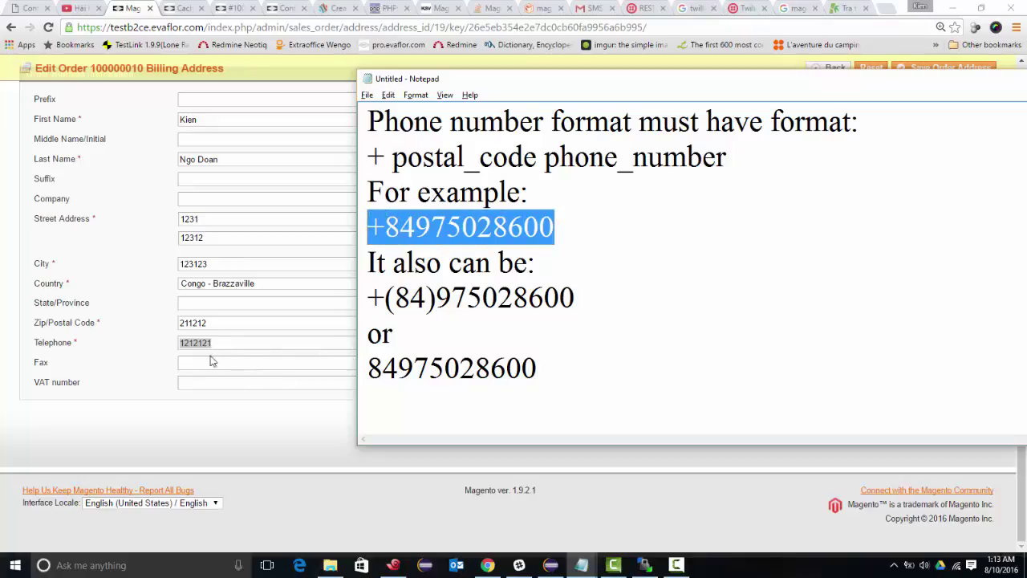
pyautogui.doubleClick(206, 344)
pyautogui.hotkey('ctrl', 'v')
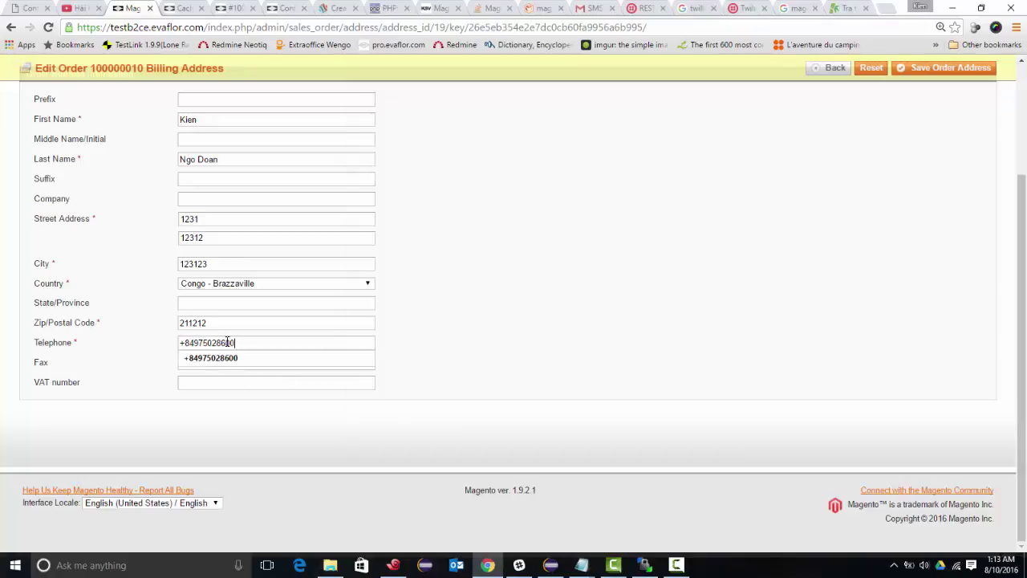
pyautogui.click(919, 71)
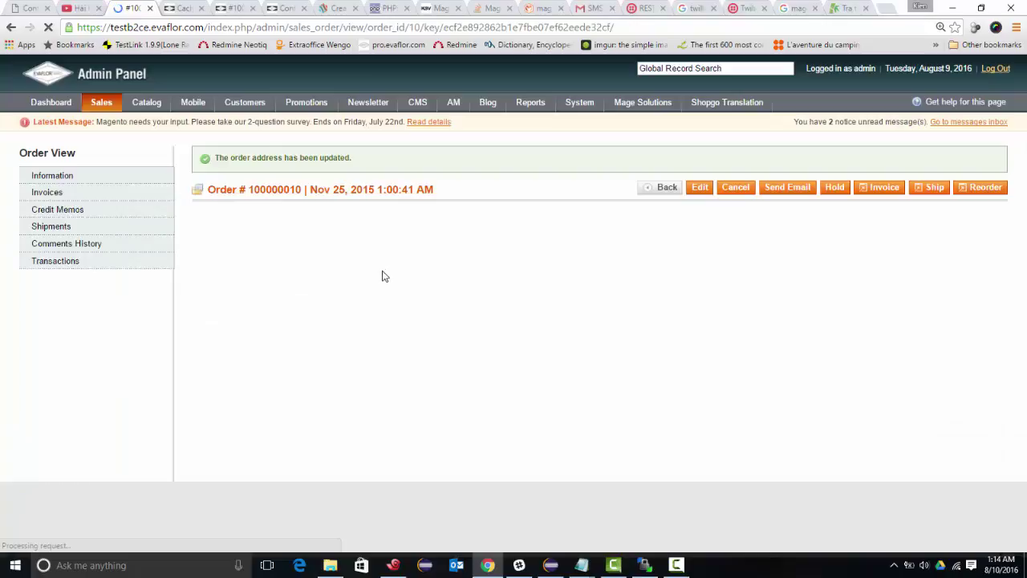
pyautogui.scroll(-2, 401, 280)
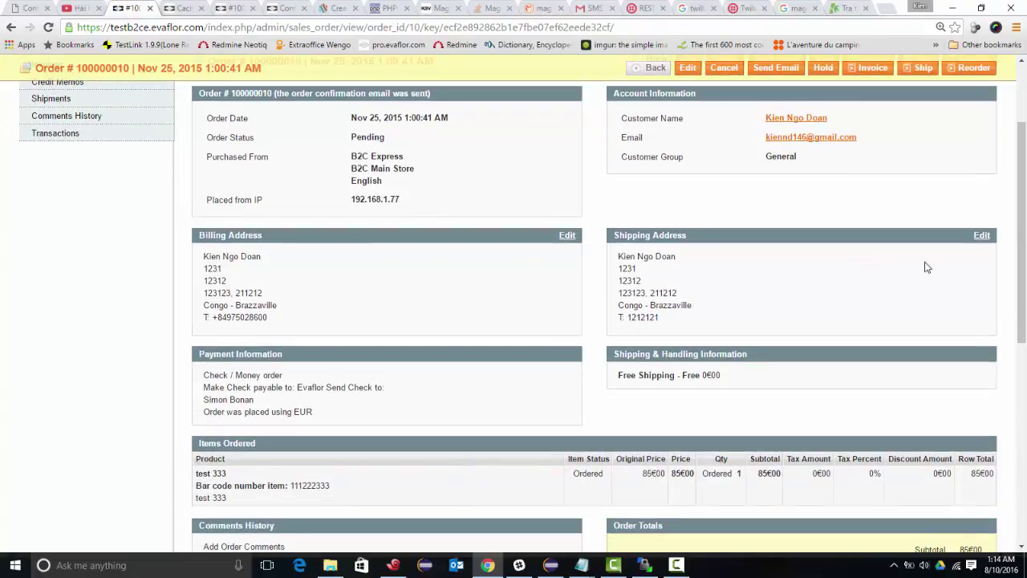
pyautogui.click(982, 236)
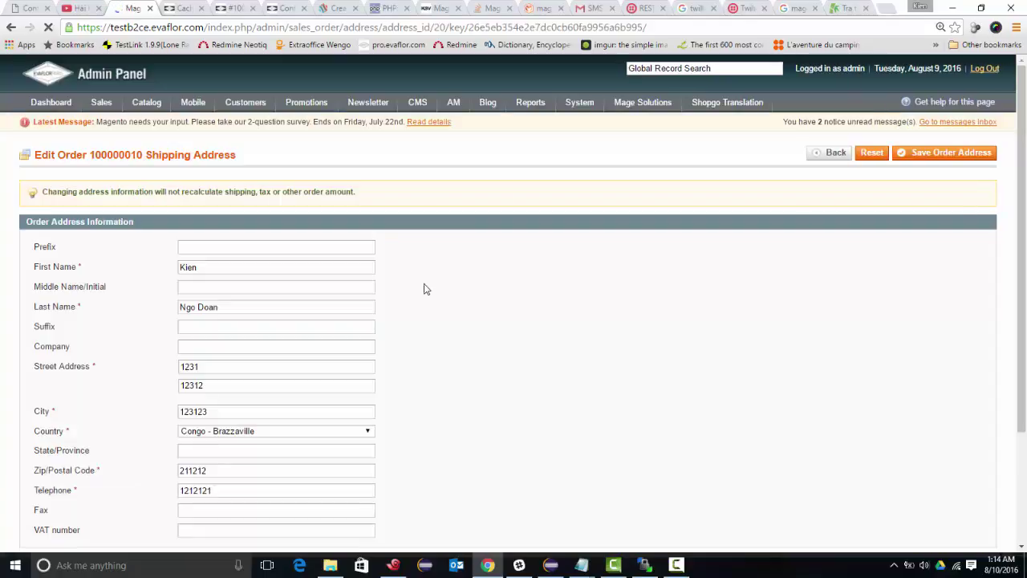
pyautogui.scroll(-2, 412, 284)
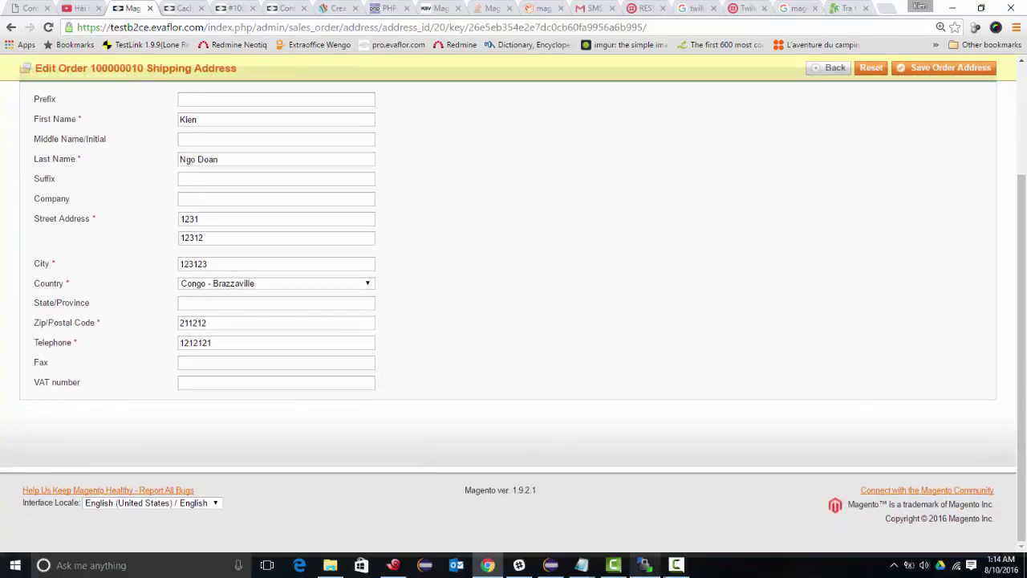
pyautogui.doubleClick(197, 344)
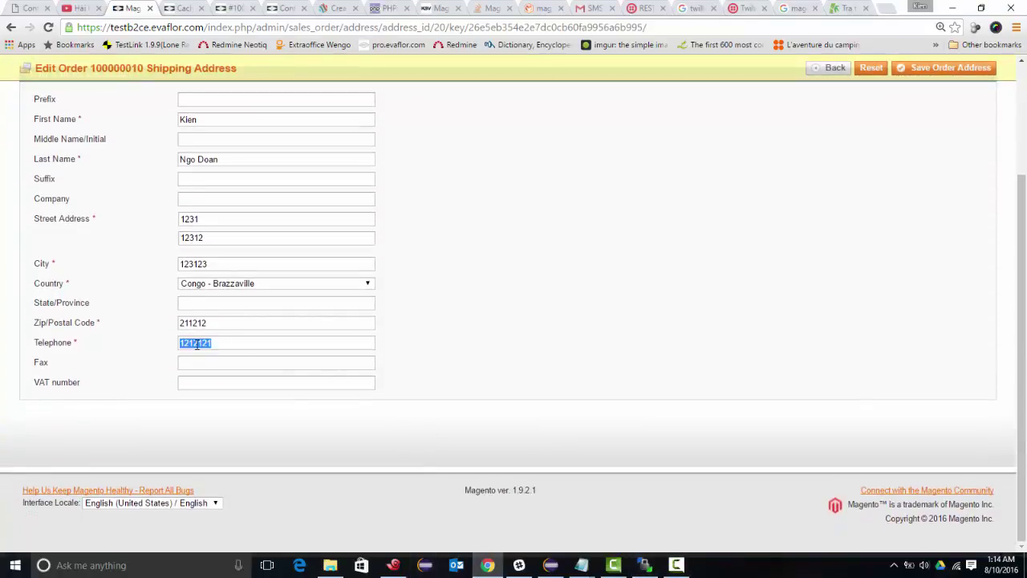
pyautogui.hotkey('ctrl', 'v')
pyautogui.click(258, 363)
pyautogui.scroll(1, 279, 368)
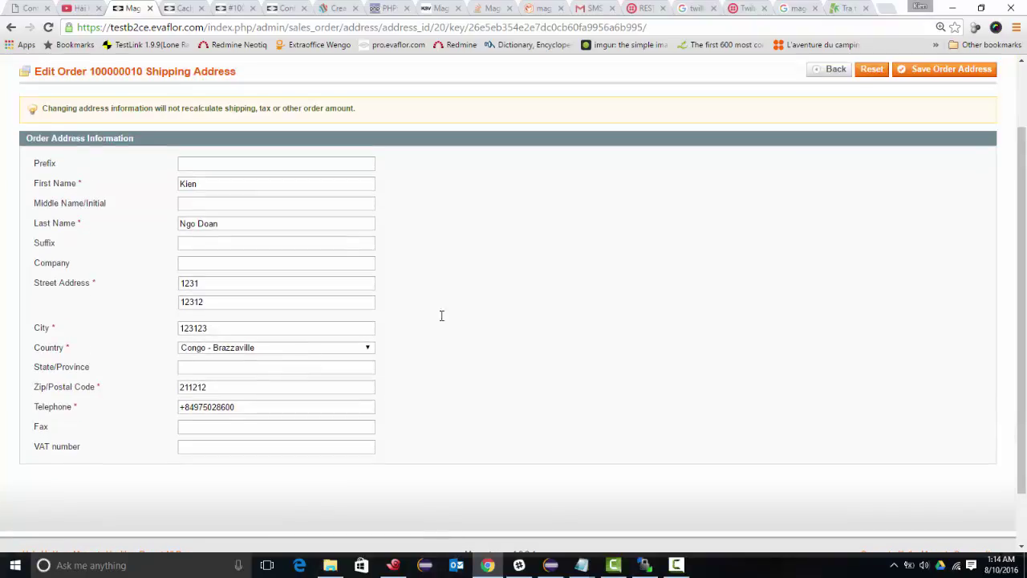
pyautogui.click(919, 70)
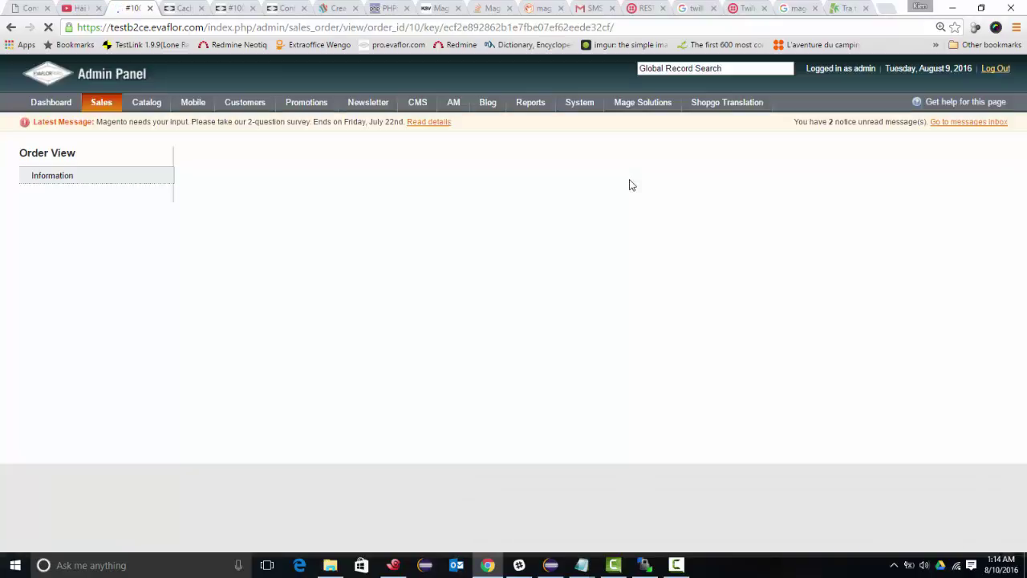
pyautogui.scroll(-10, 623, 216)
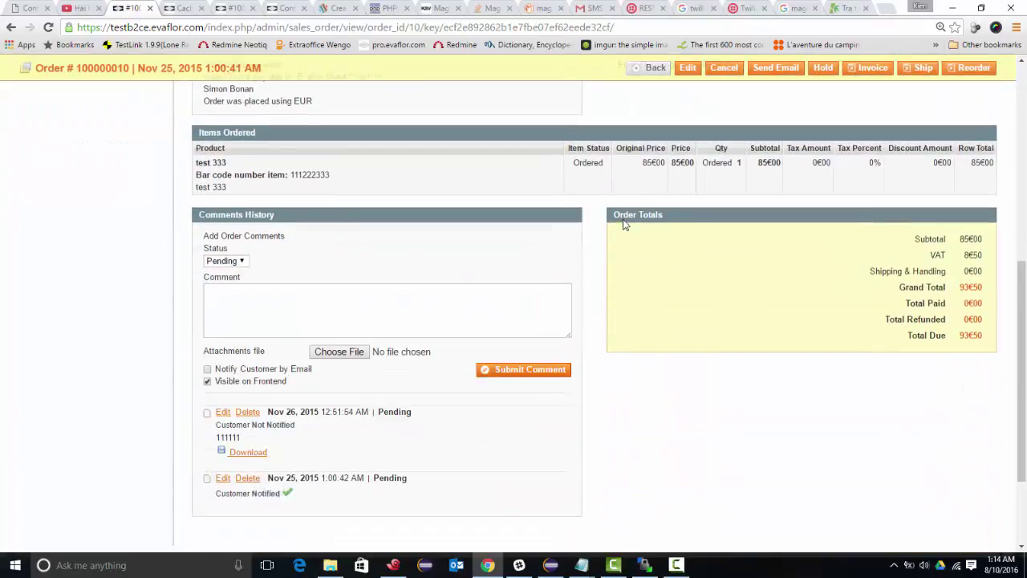
pyautogui.scroll(10, 624, 225)
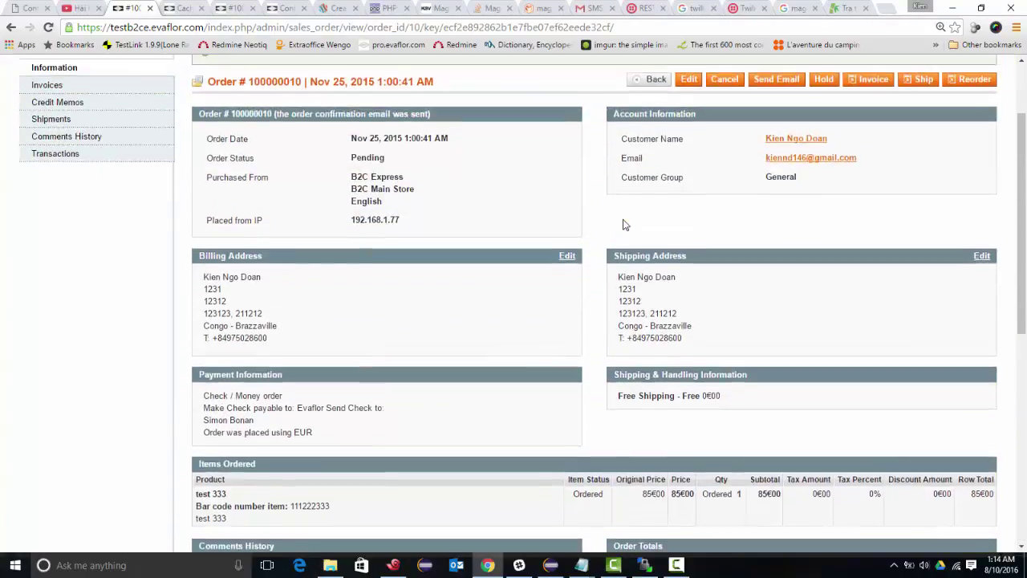
pyautogui.scroll(-2, 648, 214)
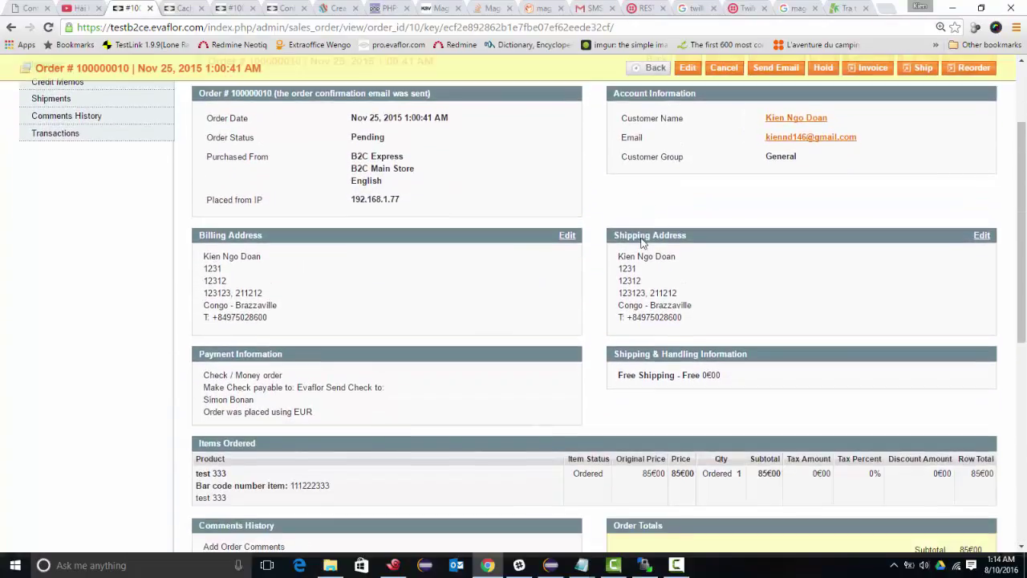
pyautogui.doubleClick(645, 317)
pyautogui.moveTo(646, 317); pyautogui.dragTo(619, 311)
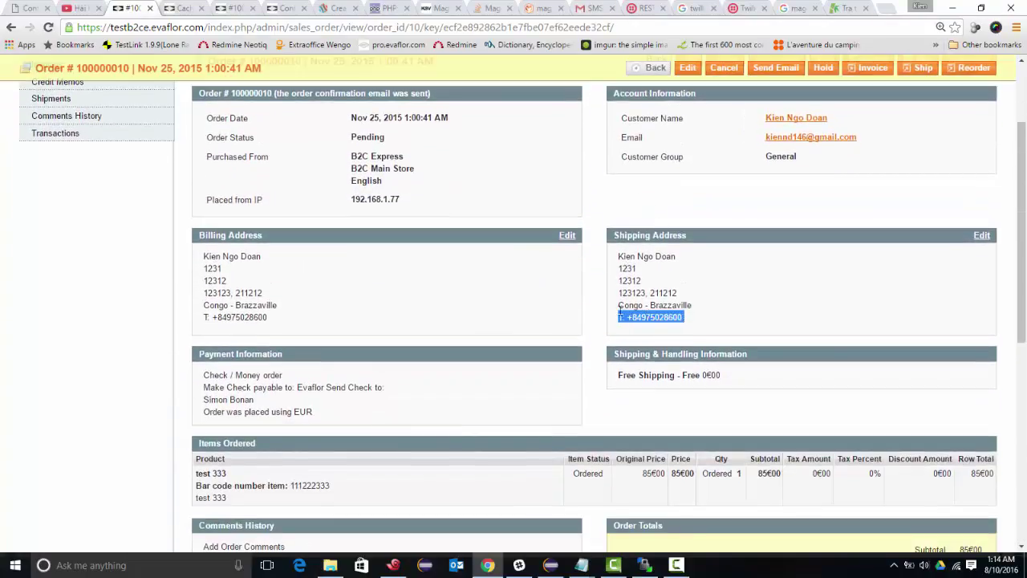
pyautogui.doubleClick(219, 317)
pyautogui.moveTo(219, 316); pyautogui.dragTo(284, 327)
pyautogui.scroll(1, 285, 327)
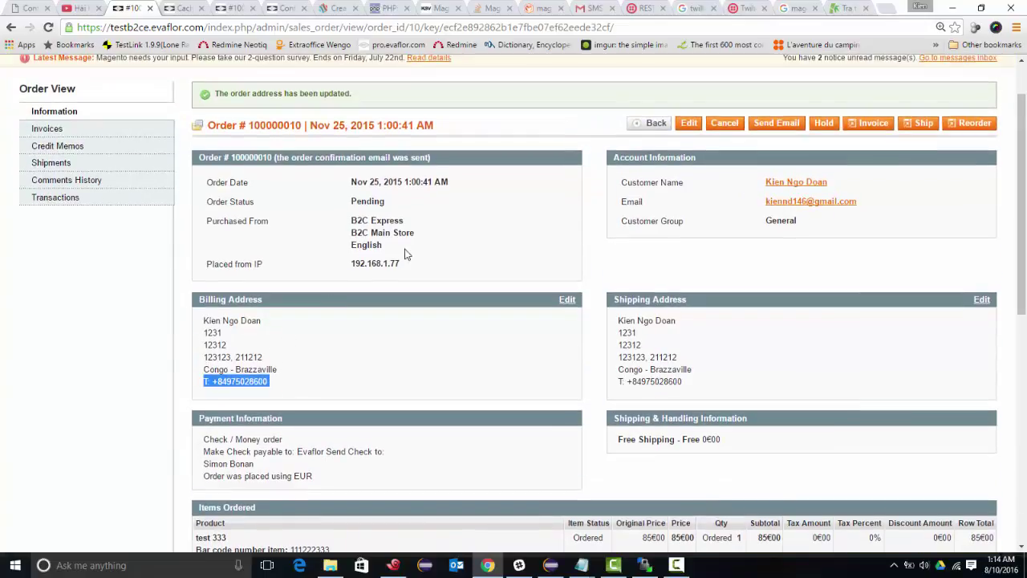
pyautogui.click(868, 124)
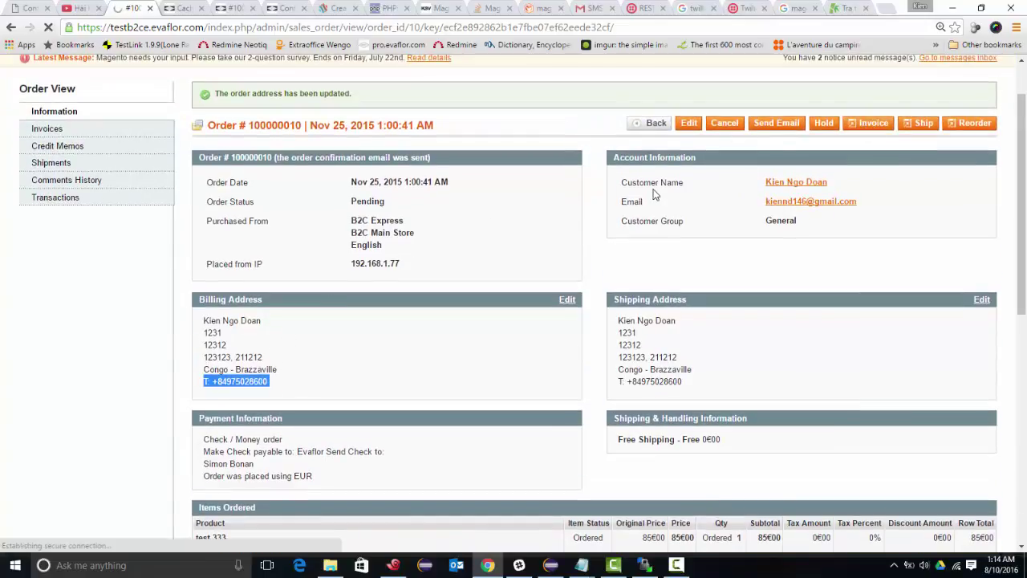
# - Replace the entire Notepad note with the word 'Check'
pyautogui.hotkey('alt', 'Tab')
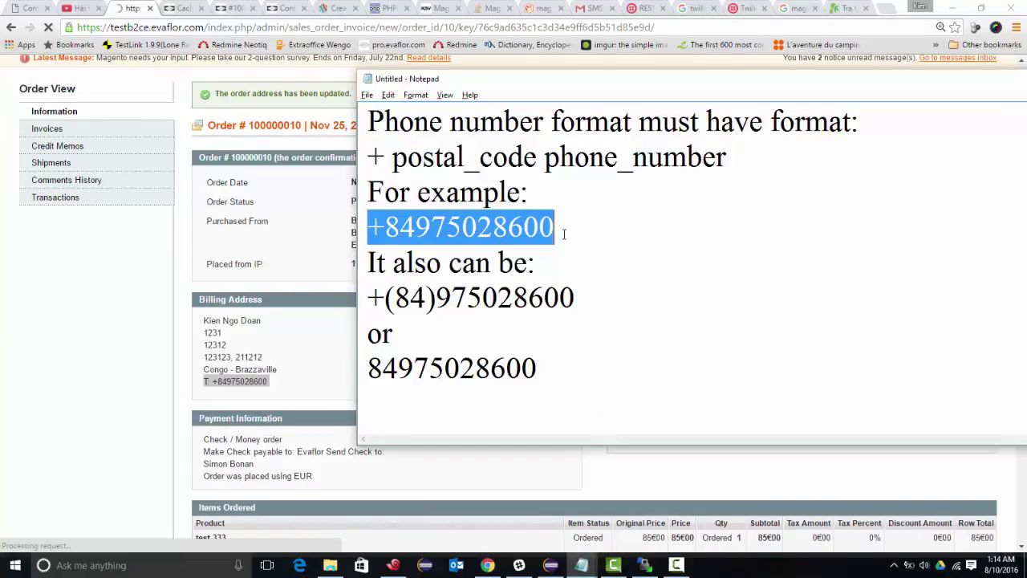
pyautogui.click(480, 344)
pyautogui.hotkey('ctrl', 'a')
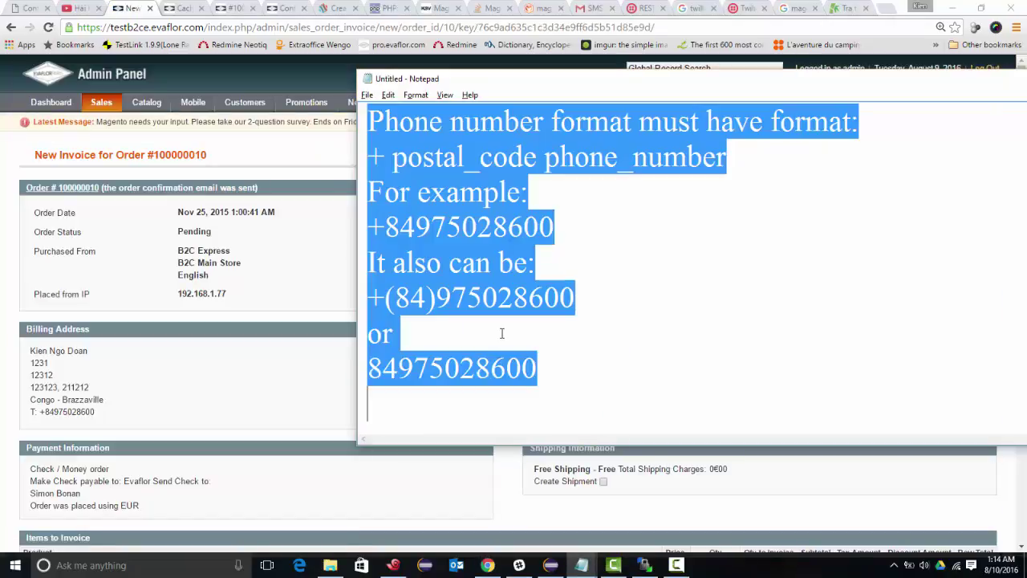
pyautogui.press('Delete')
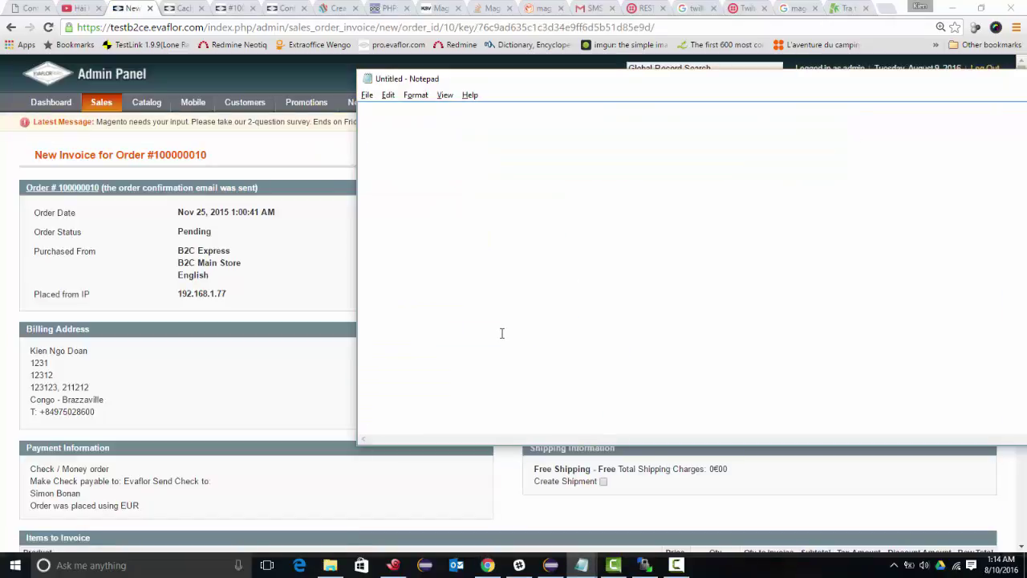
pyautogui.write('Check')
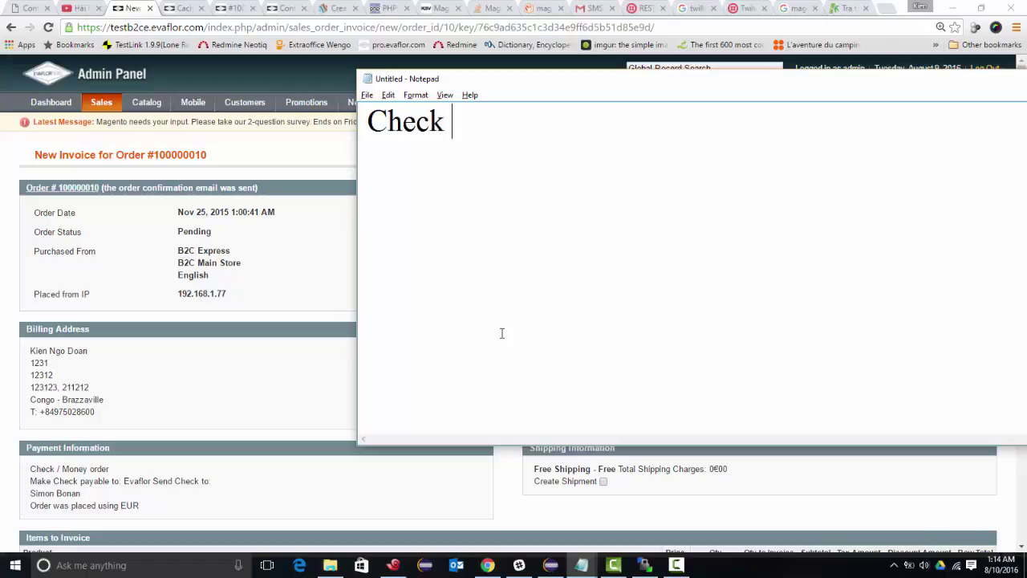
# - On the New Invoice page, highlight the 'Send SMS notification' option label under Invoice Totals
pyautogui.hotkey('alt', 'Tab')
pyautogui.scroll(-3, 514, 332)
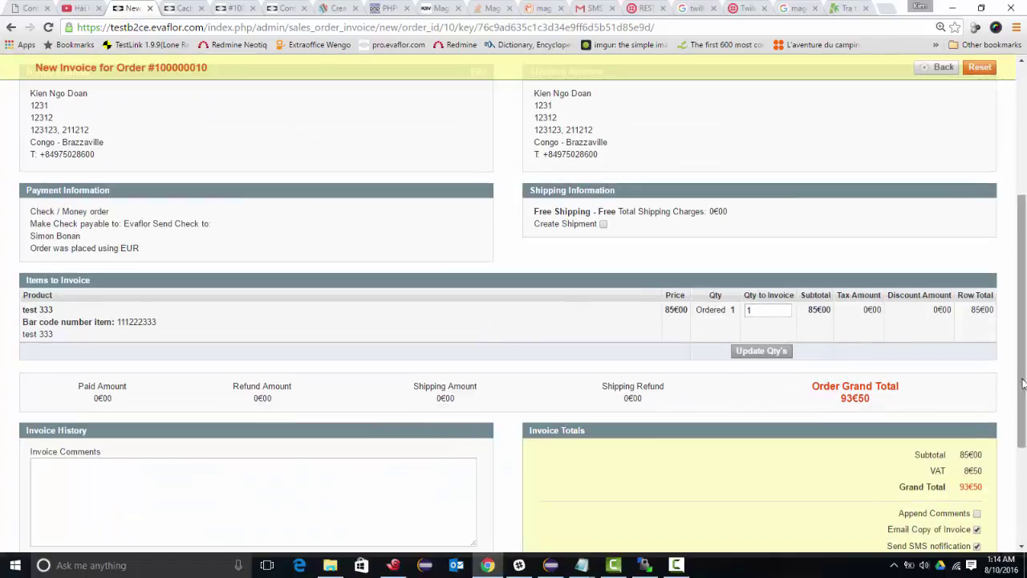
pyautogui.scroll(-2, 909, 366)
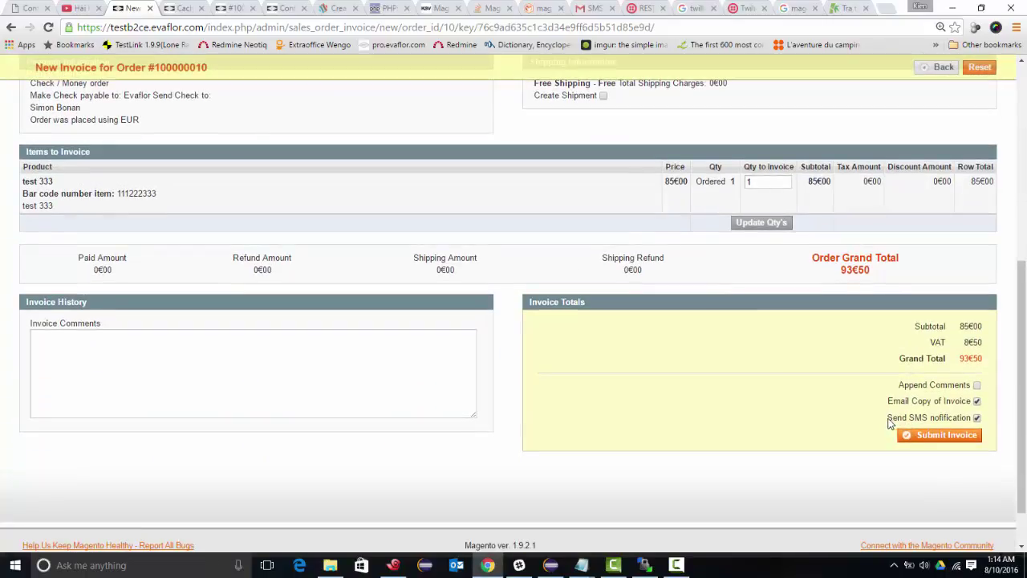
pyautogui.moveTo(889, 424); pyautogui.dragTo(974, 422)
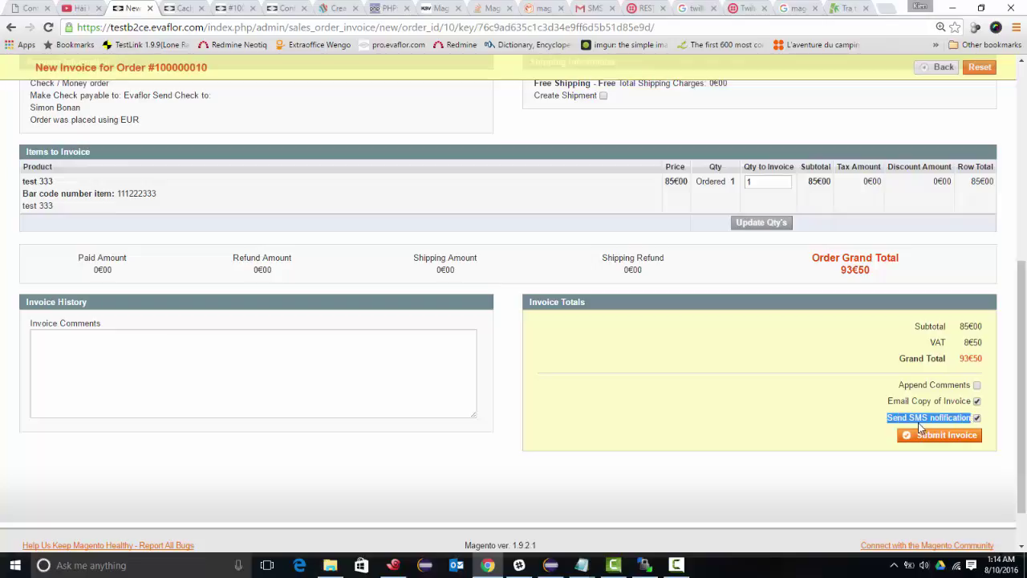
pyautogui.hotkey('alt', 'Tab')
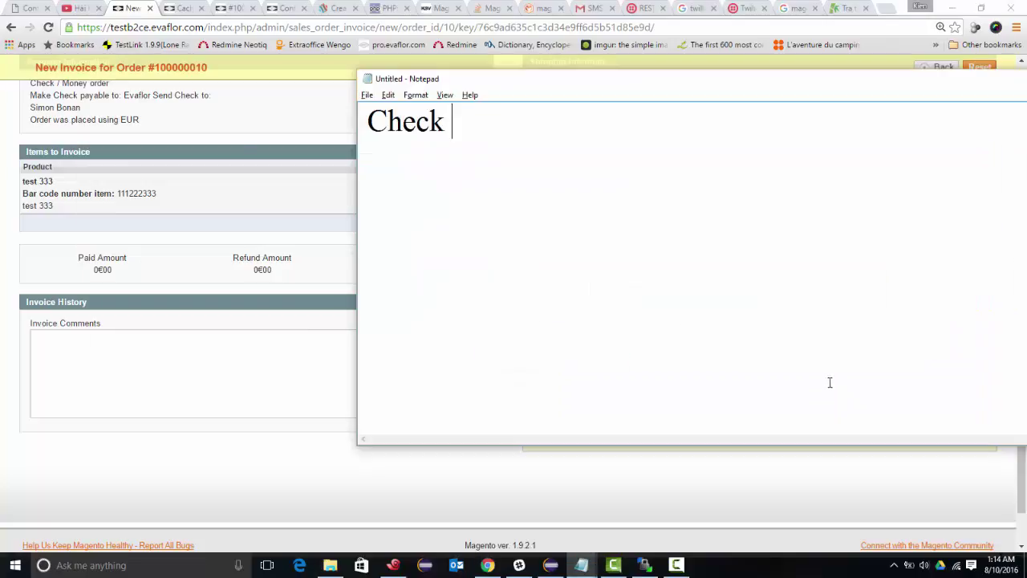
# - Extend the note to: Check "Send SMS nofification" in order to send SMS alert
pyautogui.write('""')
pyautogui.press('Left')
pyautogui.write('Send SMS nofification')
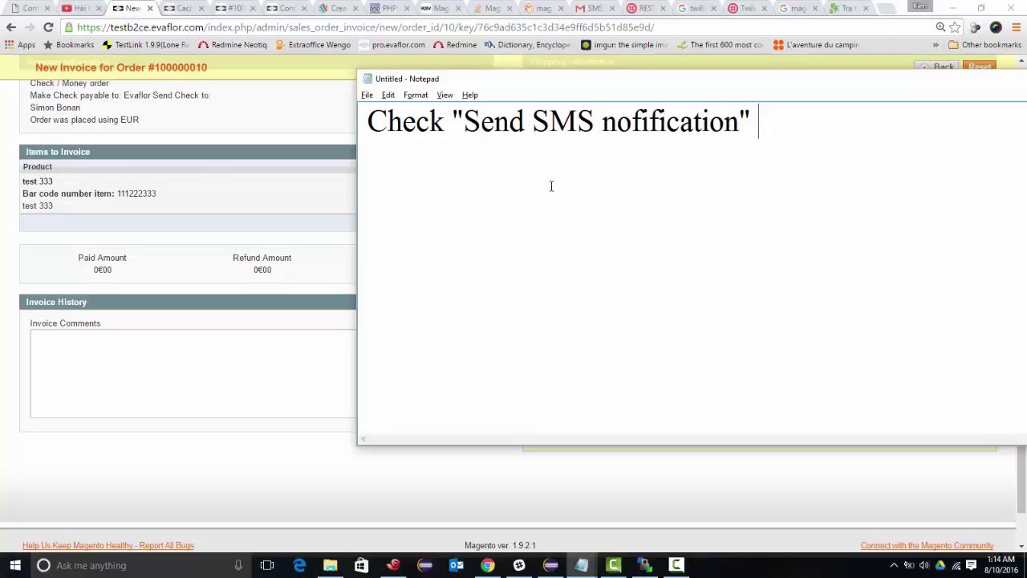
pyautogui.write('t')
pyautogui.press('BackSpace')
pyautogui.write('in order to ')
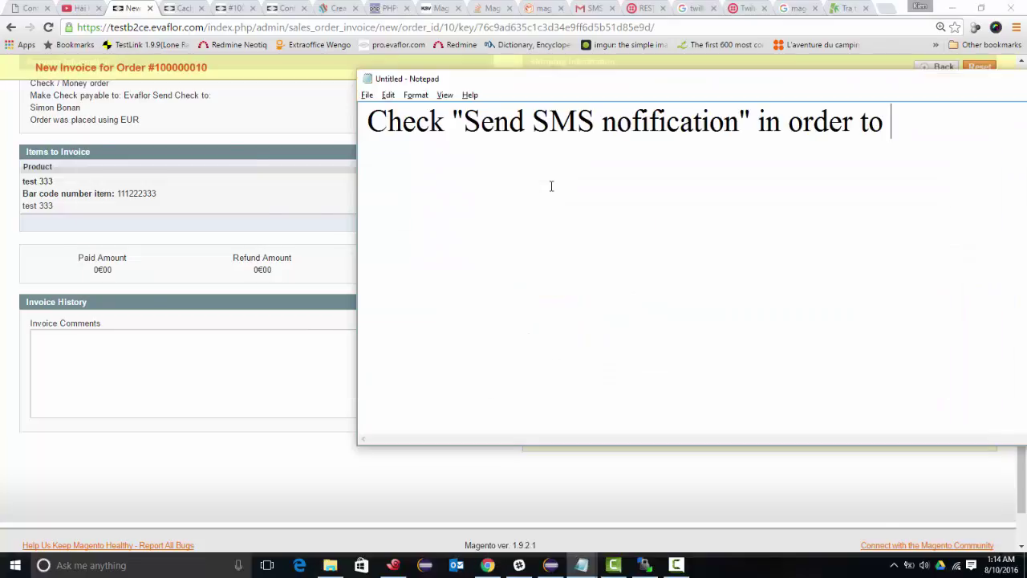
pyautogui.write('send')
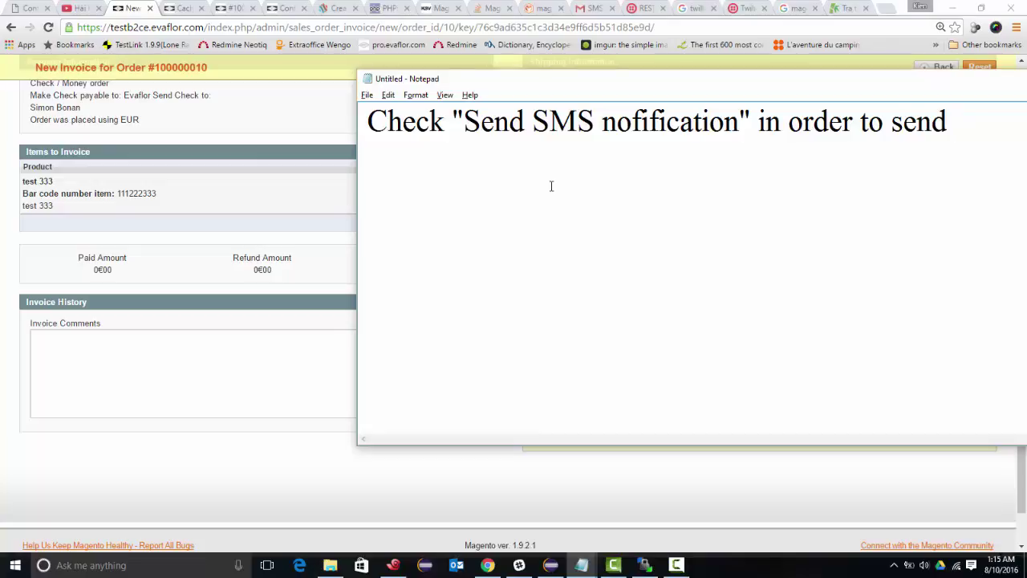
pyautogui.write(' SMS')
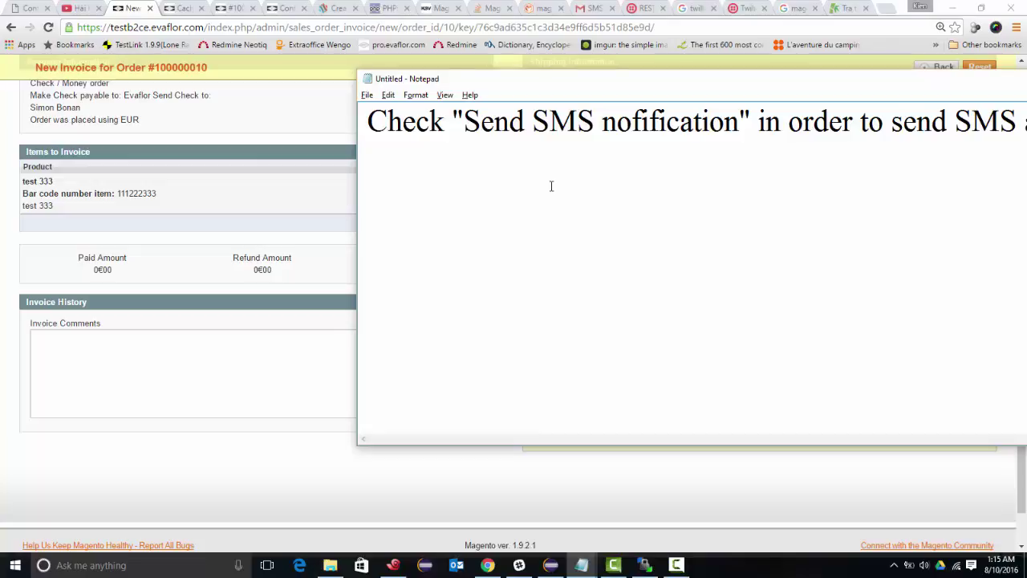
pyautogui.moveTo(698, 76); pyautogui.dragTo(614, 115)
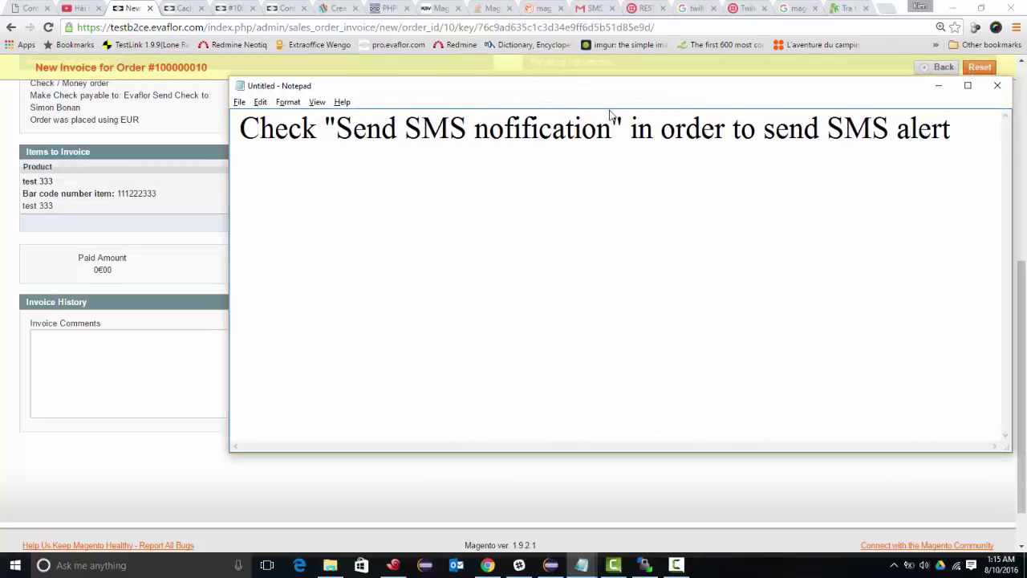
pyautogui.hotkey('alt', 'Tab')
# - Submit the invoice for order #100000010 with Send SMS notification checked
pyautogui.scroll(3, 774, 284)
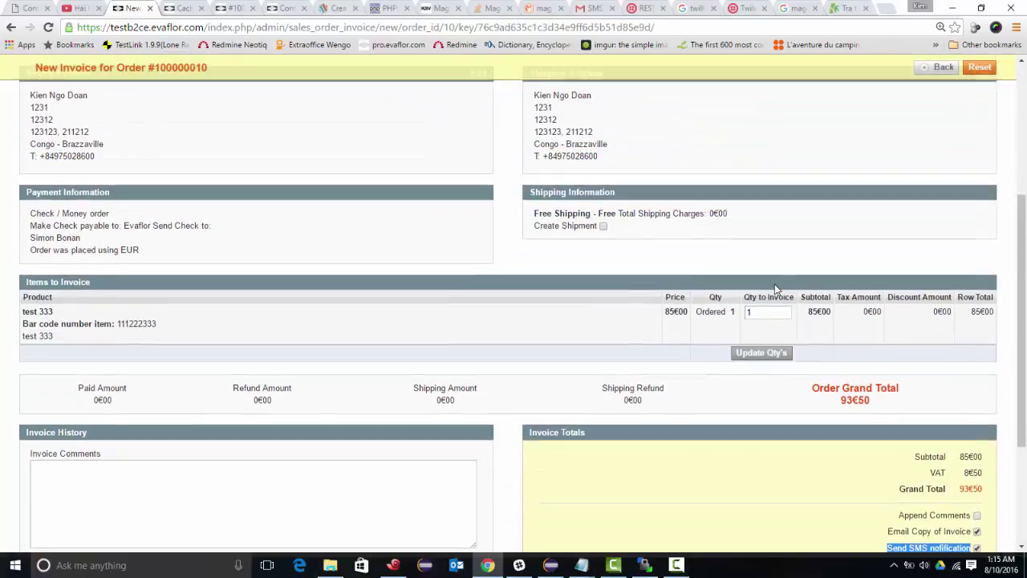
pyautogui.scroll(2, 774, 290)
pyautogui.scroll(-4, 774, 290)
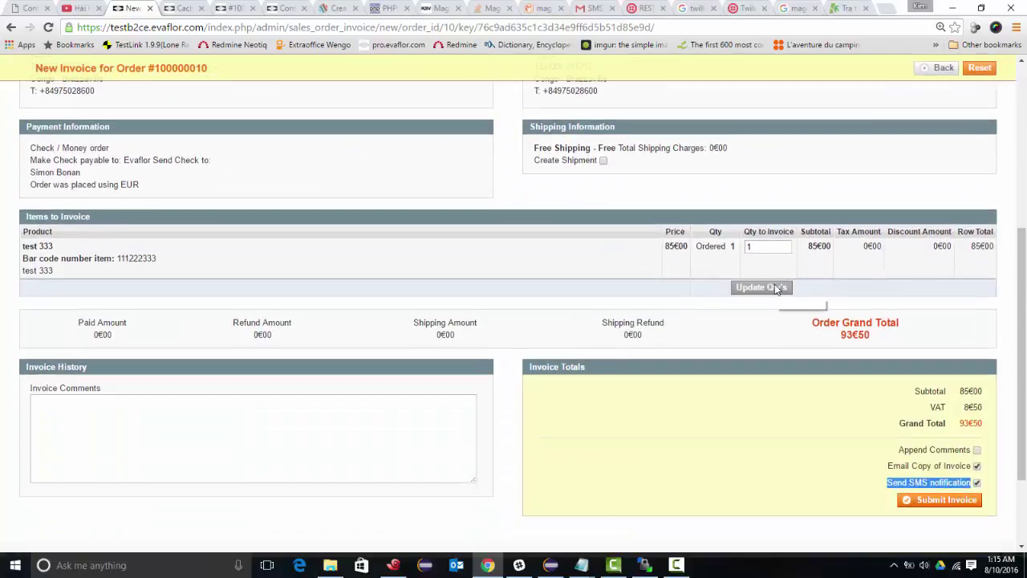
pyautogui.scroll(-1, 776, 290)
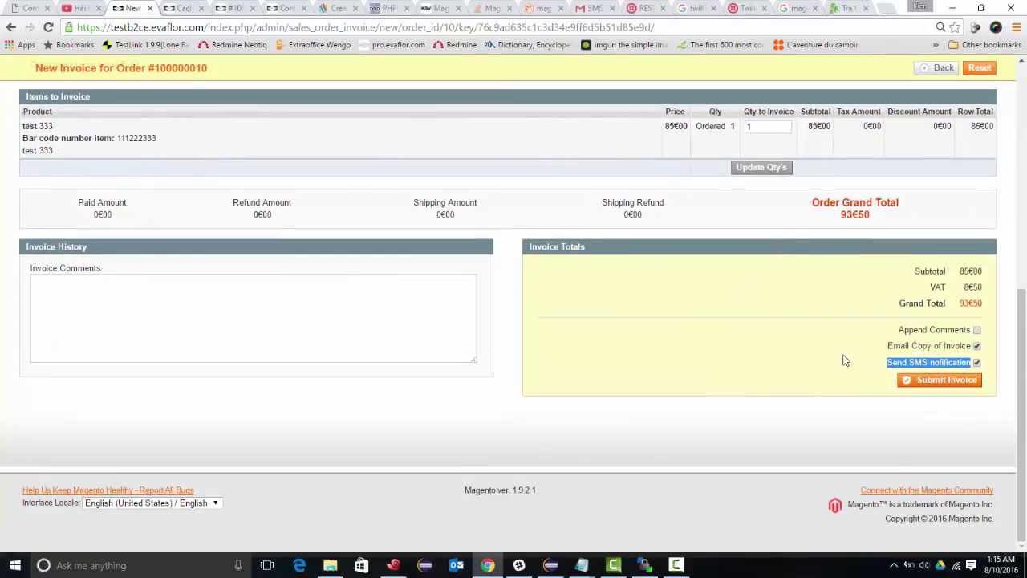
pyautogui.scroll(3, 681, 316)
pyautogui.scroll(-3, 670, 314)
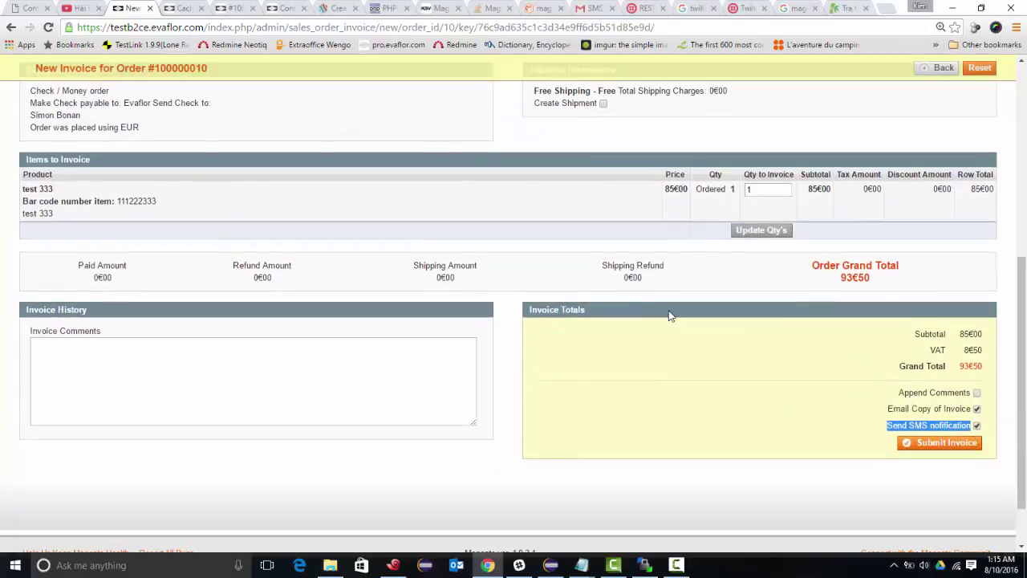
pyautogui.click(935, 382)
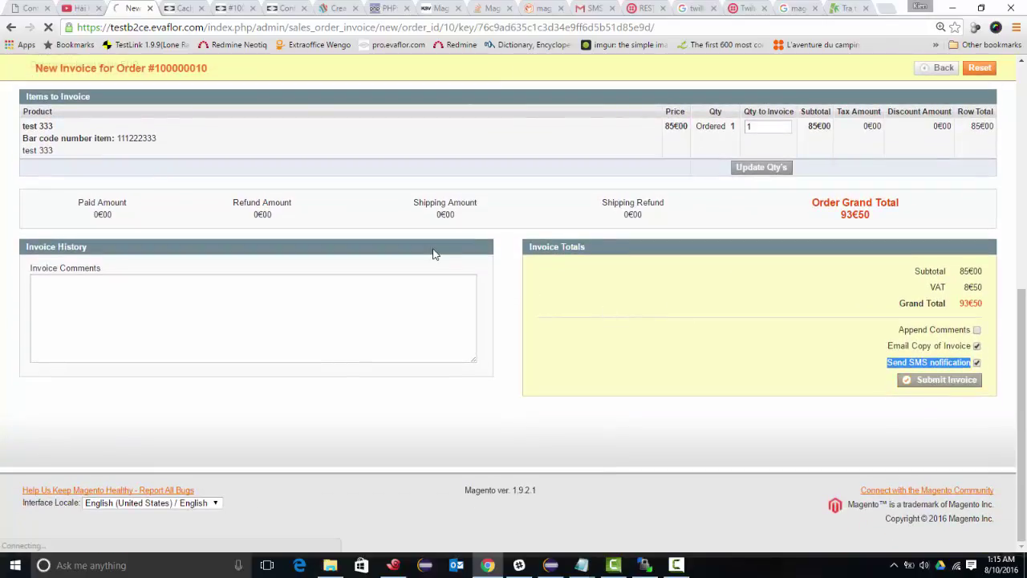